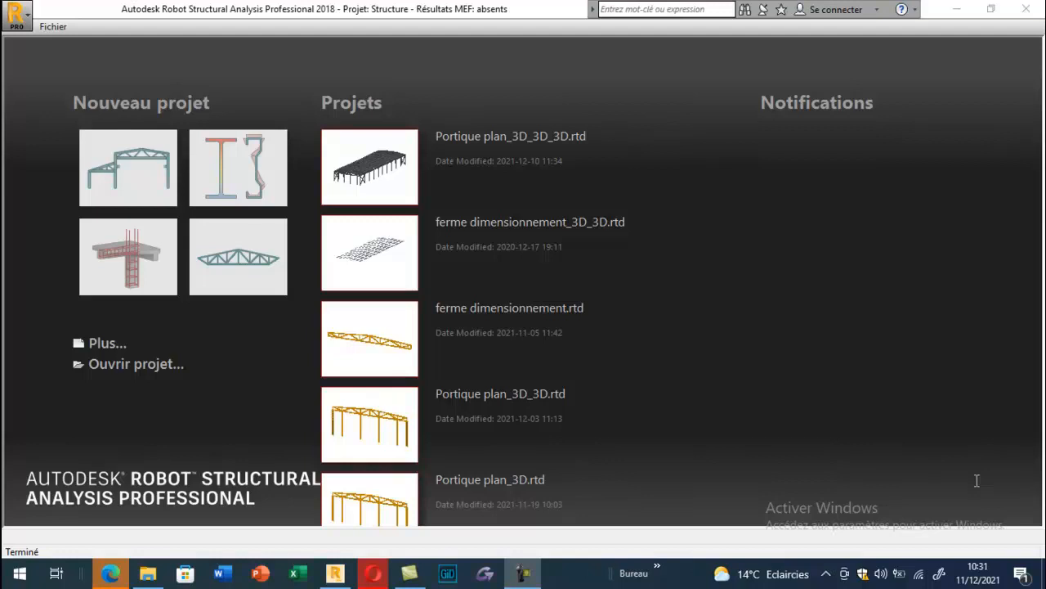
Create a new project of the plane frame structure type.
{"action": "left_click", "coordinate": [102, 342]}
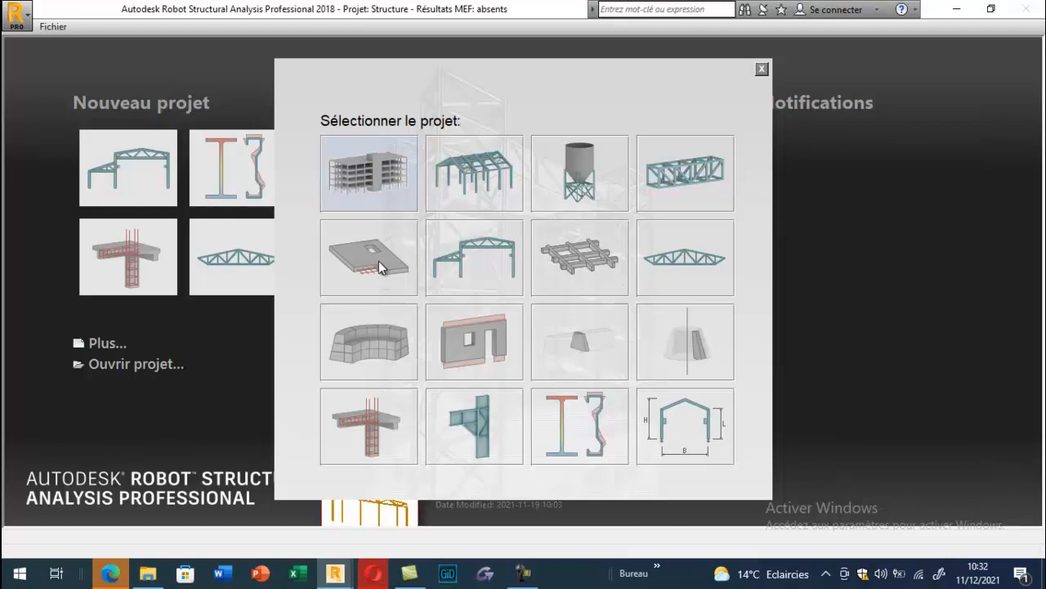
{"action": "left_click", "coordinate": [502, 266]}
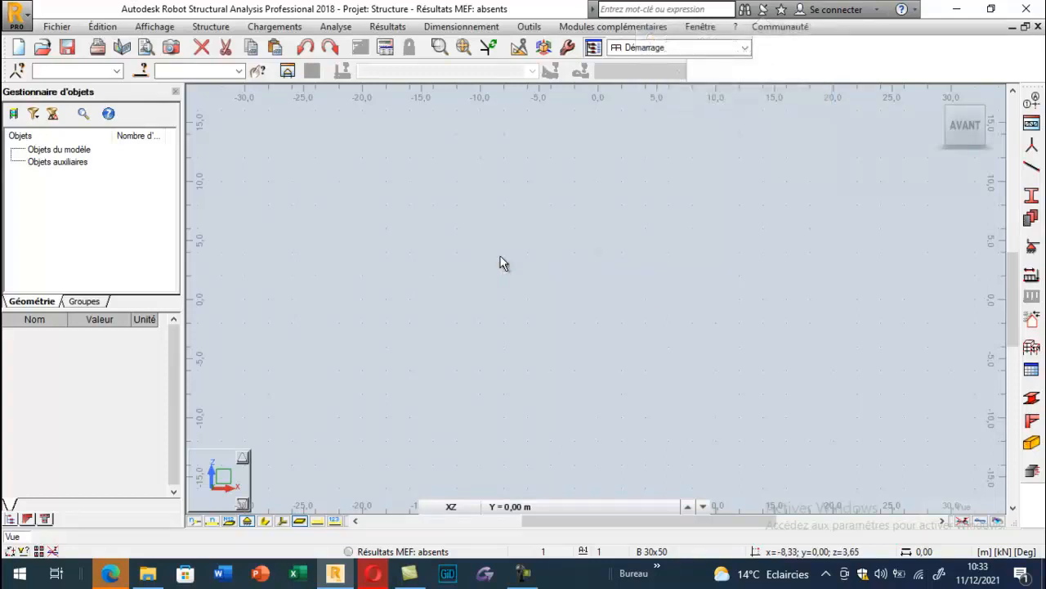
Set the force unit to daN in the job preferences.
{"action": "left_click", "coordinate": [528, 27]}
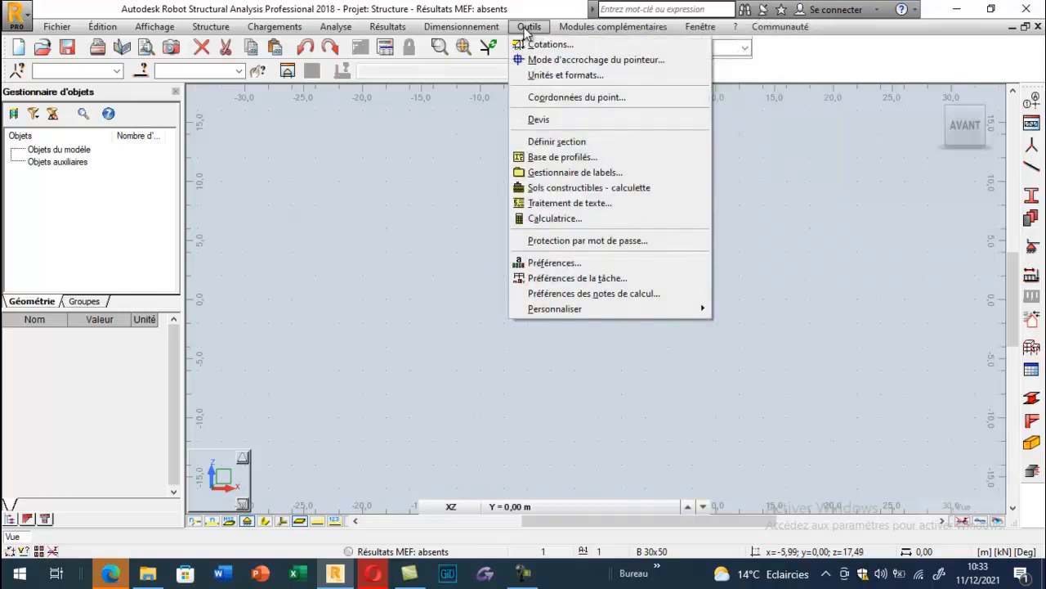
{"action": "left_click", "coordinate": [577, 279]}
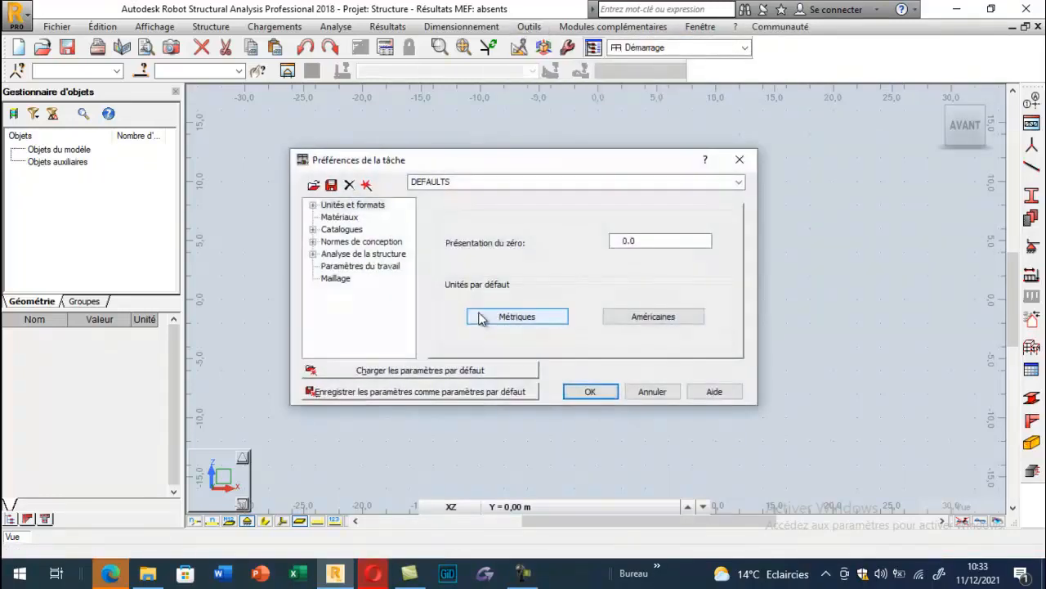
{"action": "left_click", "coordinate": [312, 205]}
{"action": "left_click", "coordinate": [356, 216]}
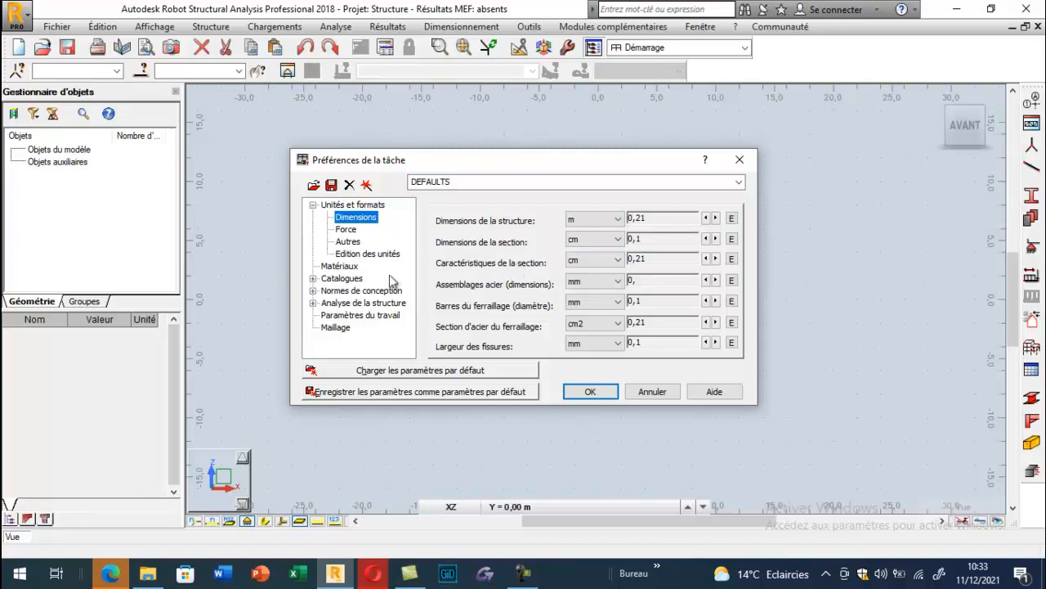
{"action": "left_click", "coordinate": [346, 230]}
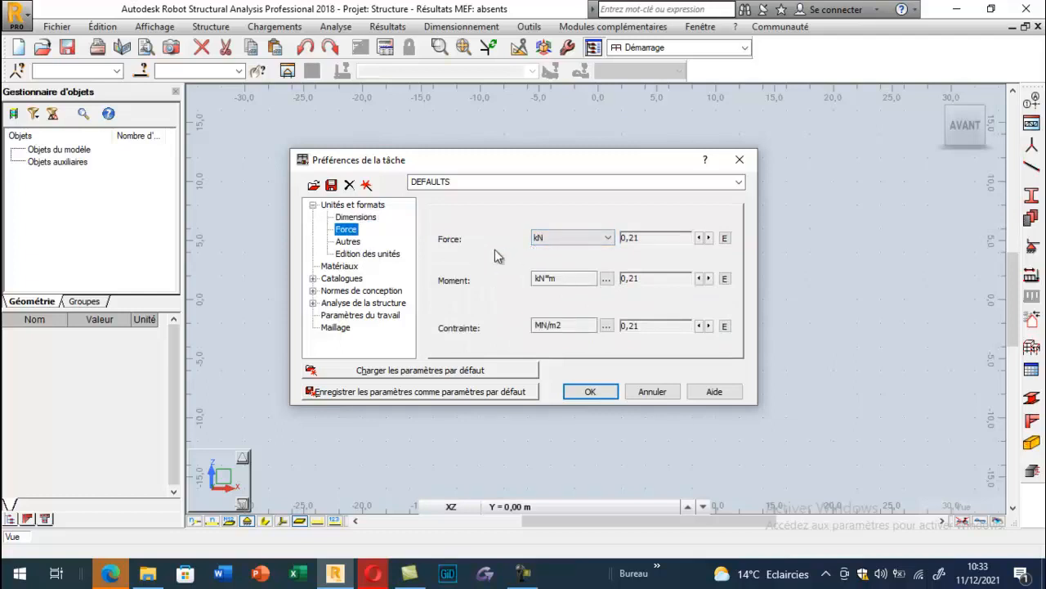
{"action": "left_click", "coordinate": [552, 238]}
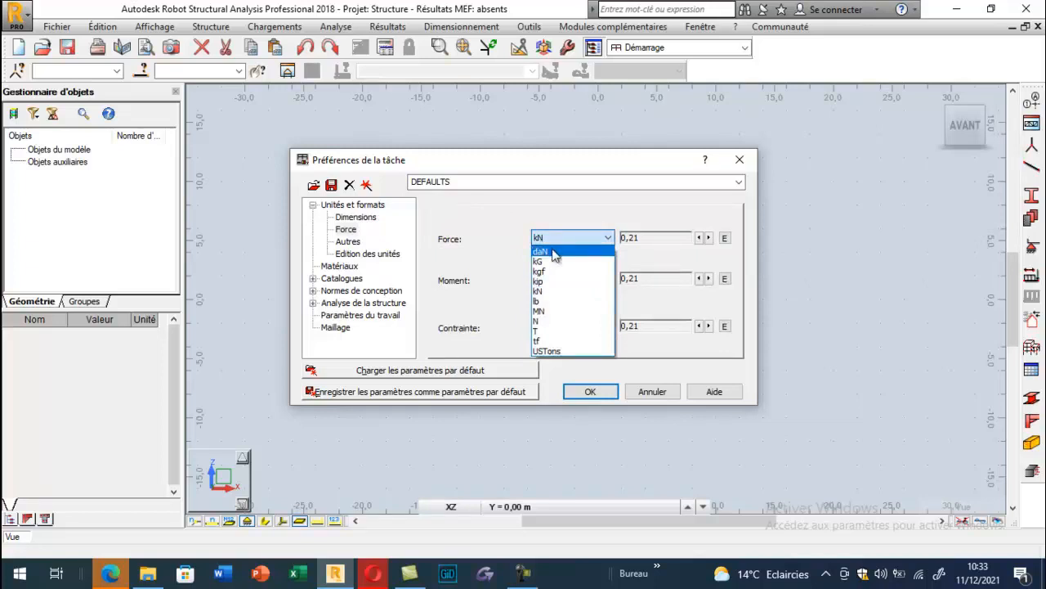
{"action": "left_click", "coordinate": [553, 253]}
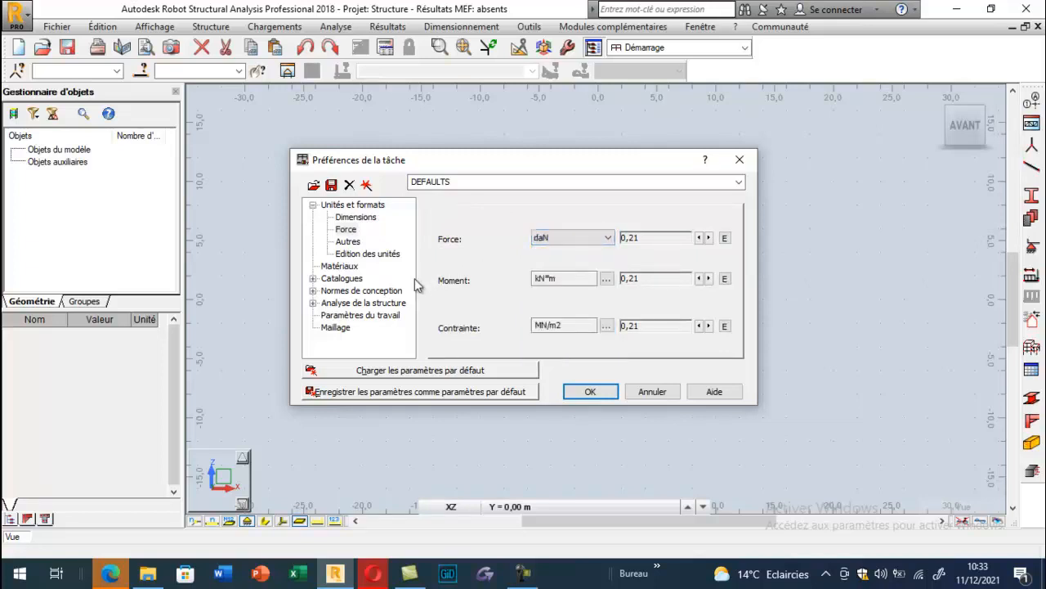
Set the steel and aluminium design code to NF EN 1993-1:2005/NA:2007/AC:2009 and accept the preferences, converting the member parameters.
{"action": "left_click", "coordinate": [337, 291]}
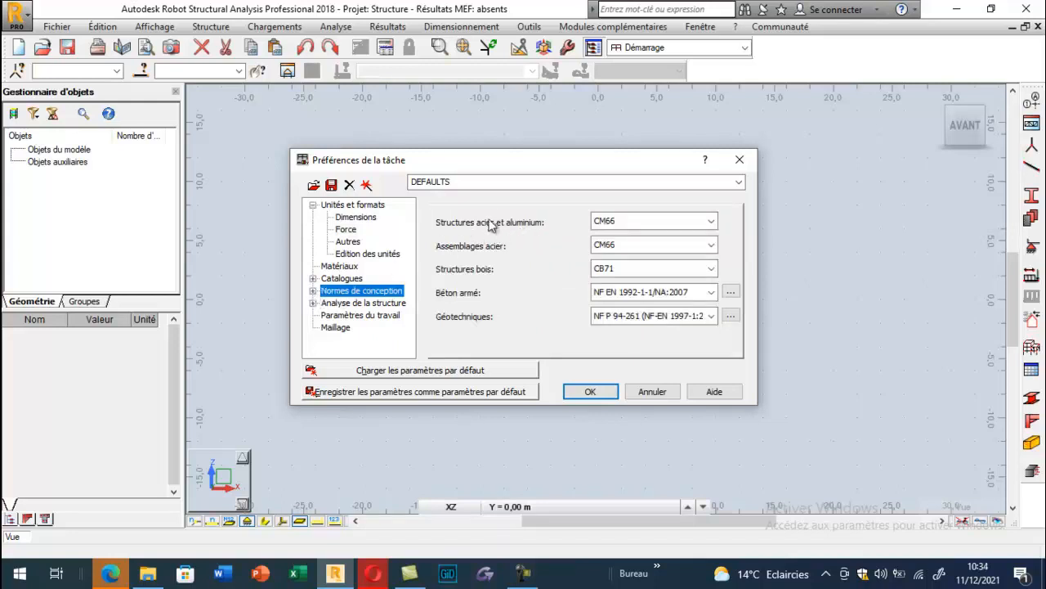
{"action": "left_click", "coordinate": [678, 221]}
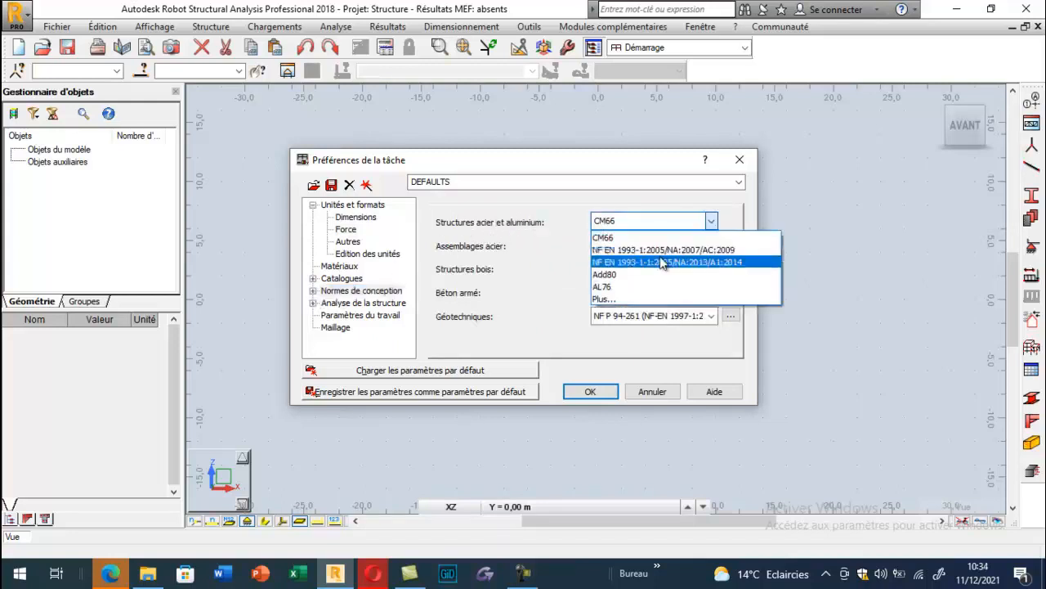
{"action": "left_click", "coordinate": [645, 249]}
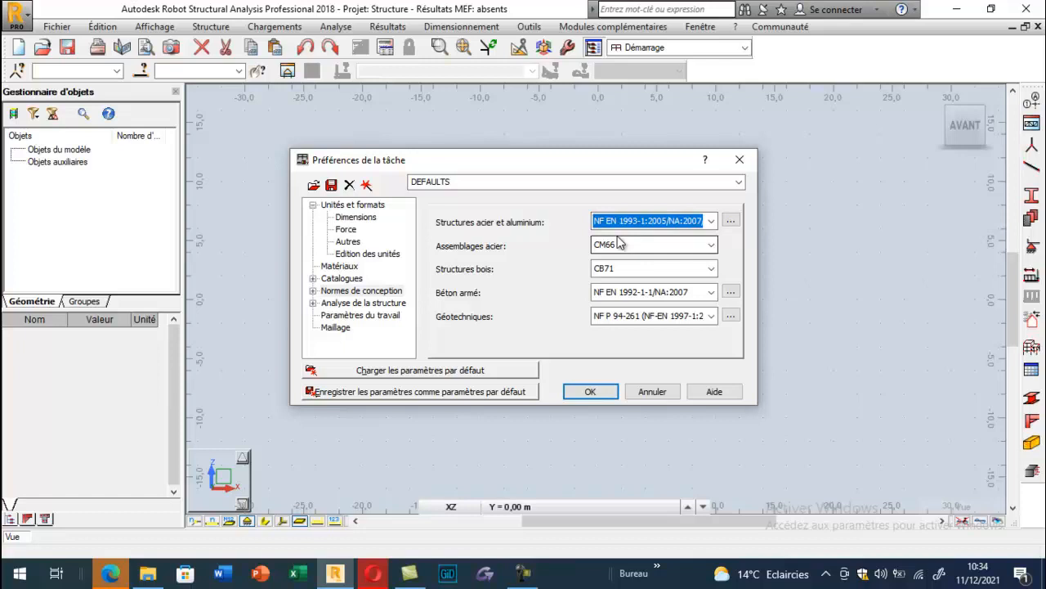
{"action": "left_click", "coordinate": [327, 291]}
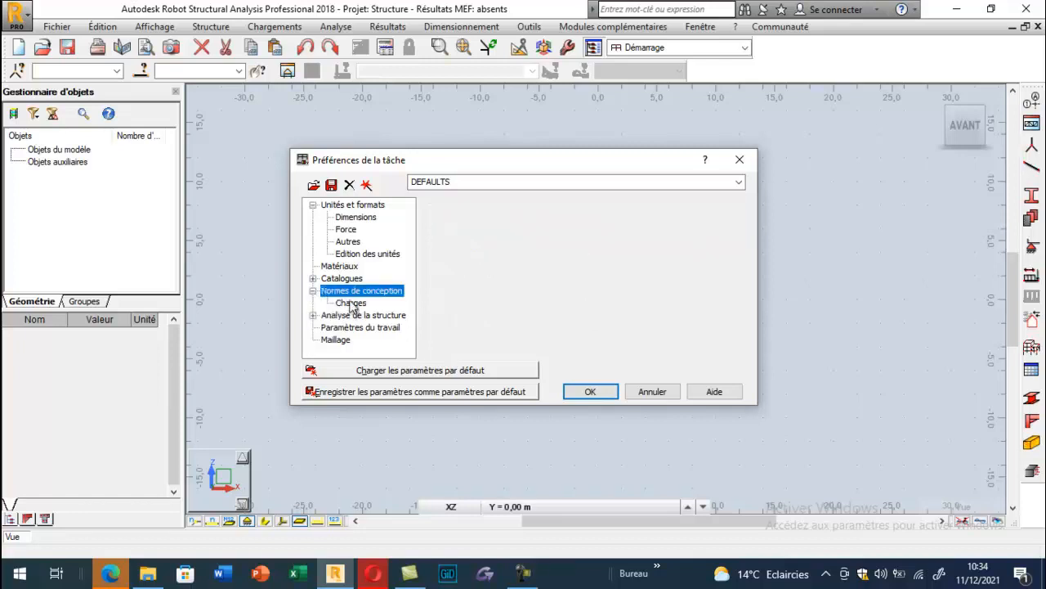
{"action": "left_click", "coordinate": [352, 303]}
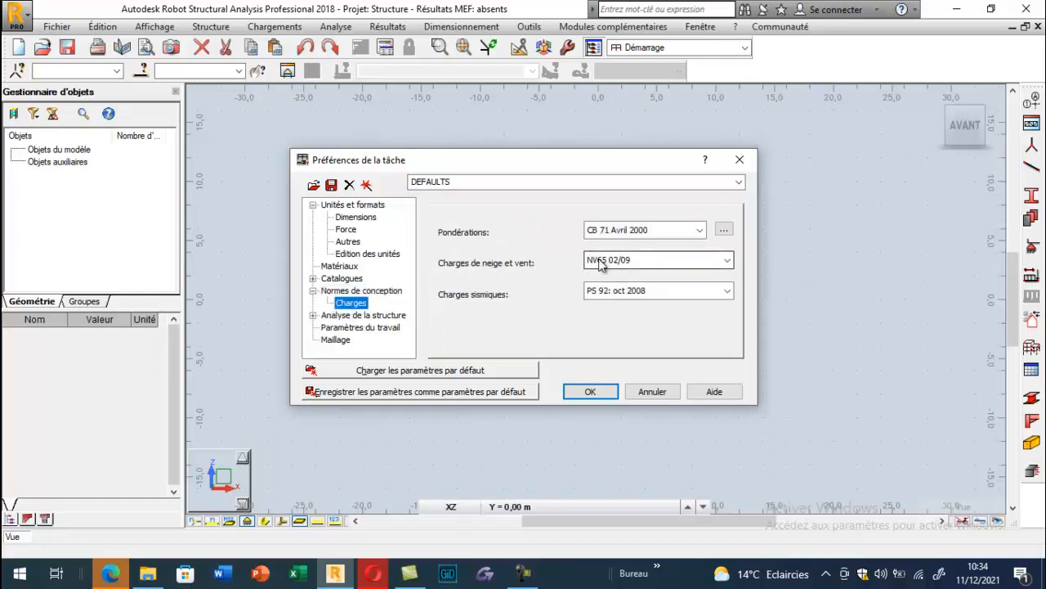
{"action": "left_click", "coordinate": [592, 391]}
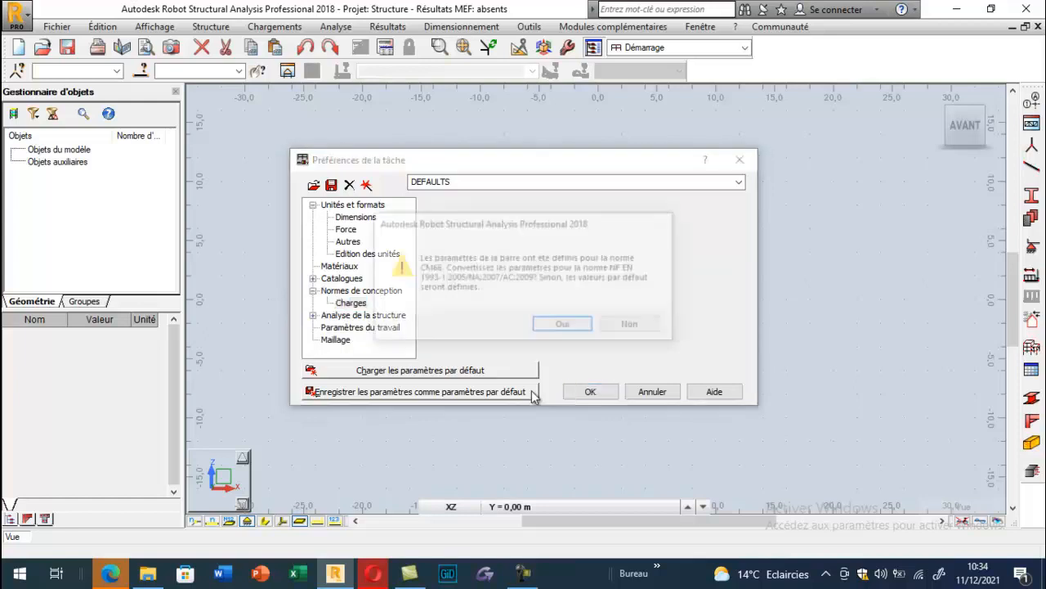
{"action": "left_click", "coordinate": [555, 332]}
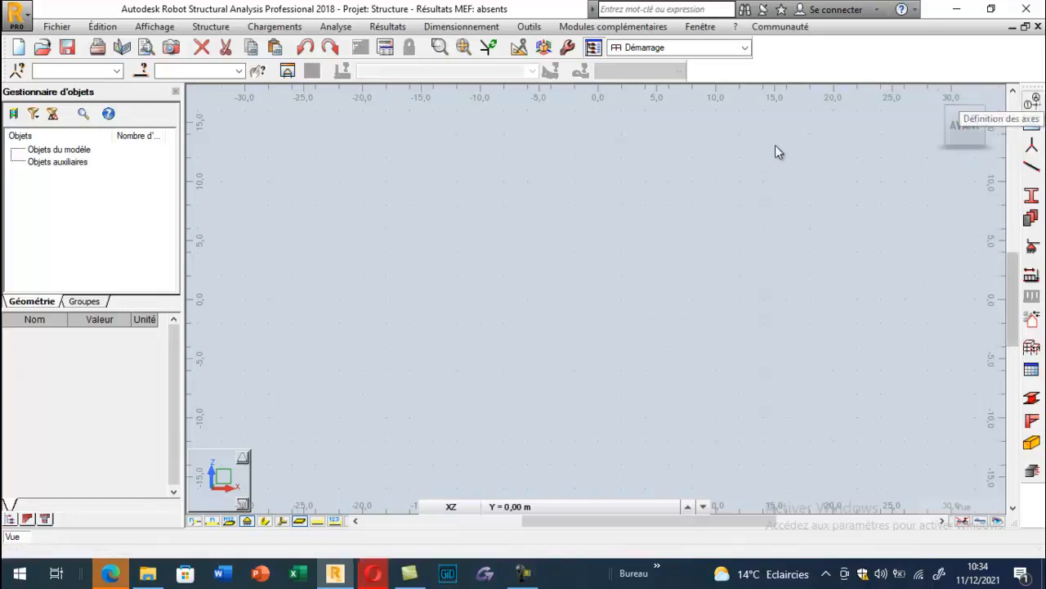
Add X construction lines from position 0 m, repeated 2 times at 11 m spacing, keeping the 1 2 3 labels.
{"action": "left_click_drag", "start_coordinate": [638, 92], "coordinate": [522, 136]}
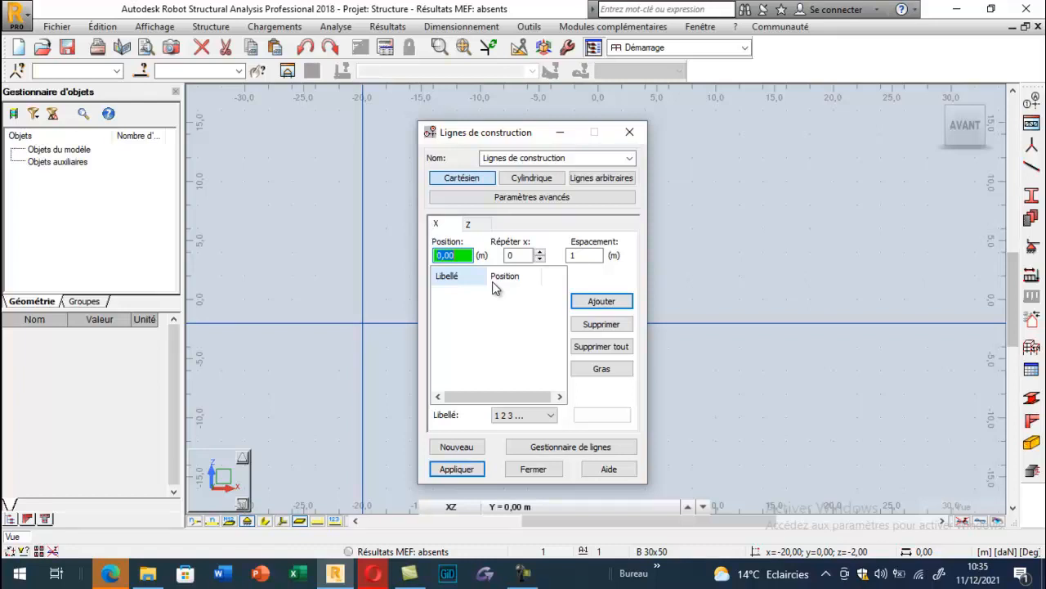
{"action": "left_click", "coordinate": [540, 251]}
{"action": "left_click", "coordinate": [540, 252]}
{"action": "key", "text": "Tab"}
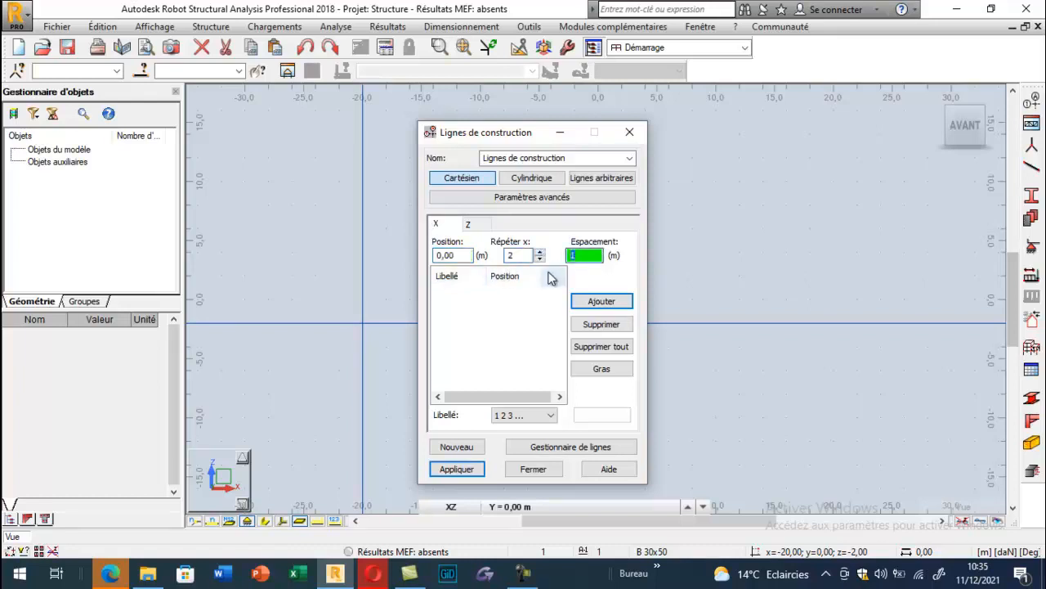
{"action": "type", "text": "11"}
{"action": "left_click", "coordinate": [593, 299]}
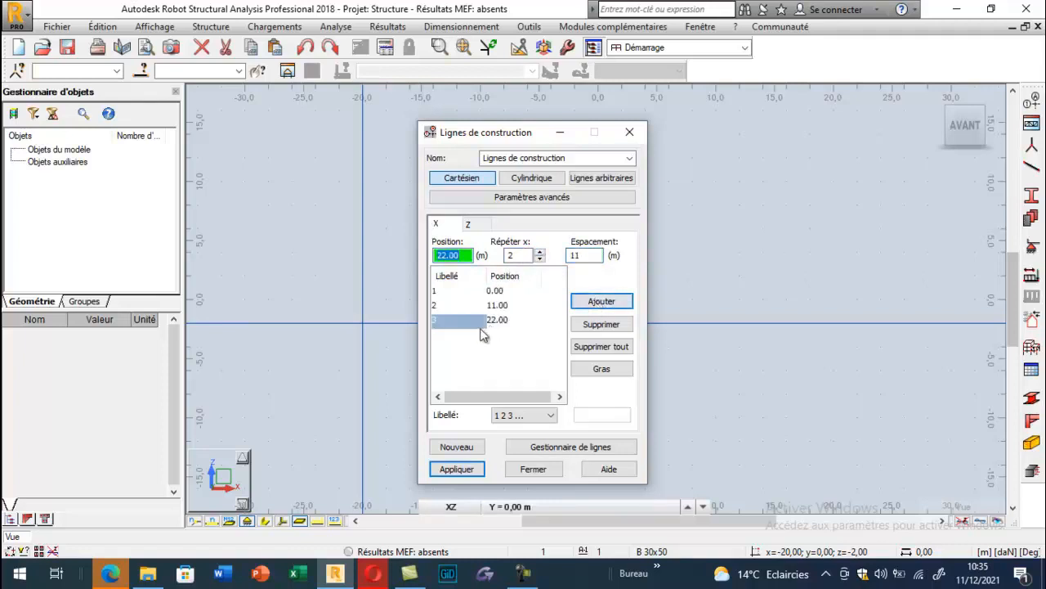
{"action": "left_click", "coordinate": [513, 417]}
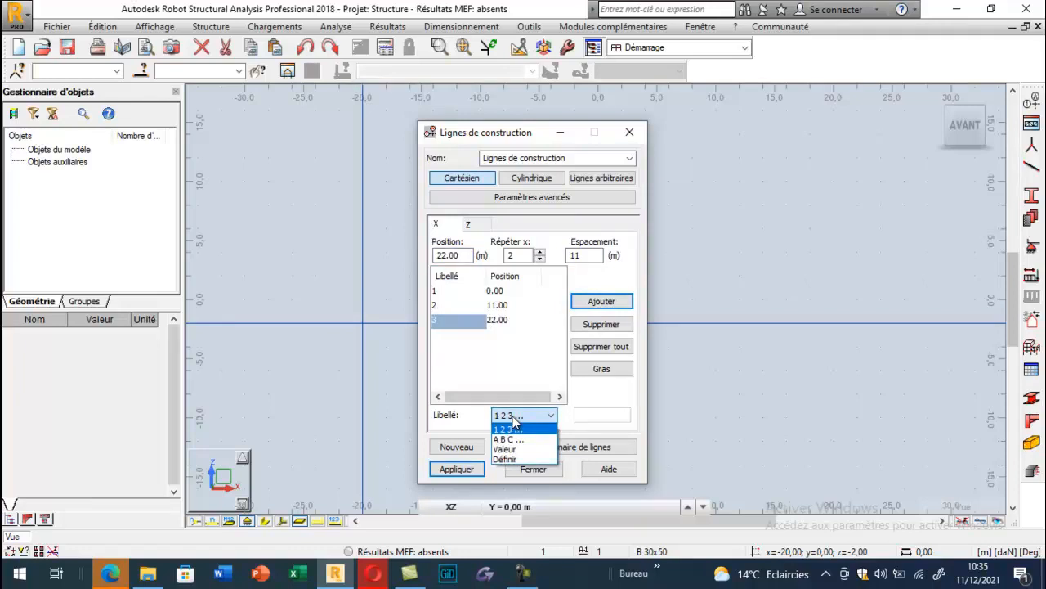
{"action": "left_click", "coordinate": [513, 417]}
Add Z construction lines at 0, 9 and 10.5 m, using spacings of 9 m and 1.5 m.
{"action": "left_click", "coordinate": [479, 227]}
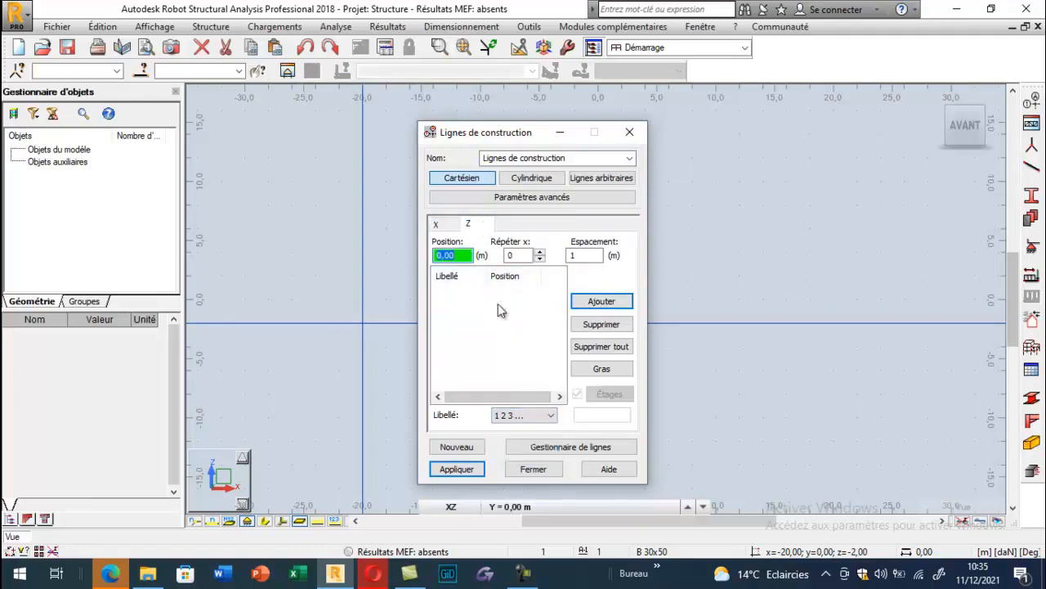
{"action": "left_click", "coordinate": [539, 252]}
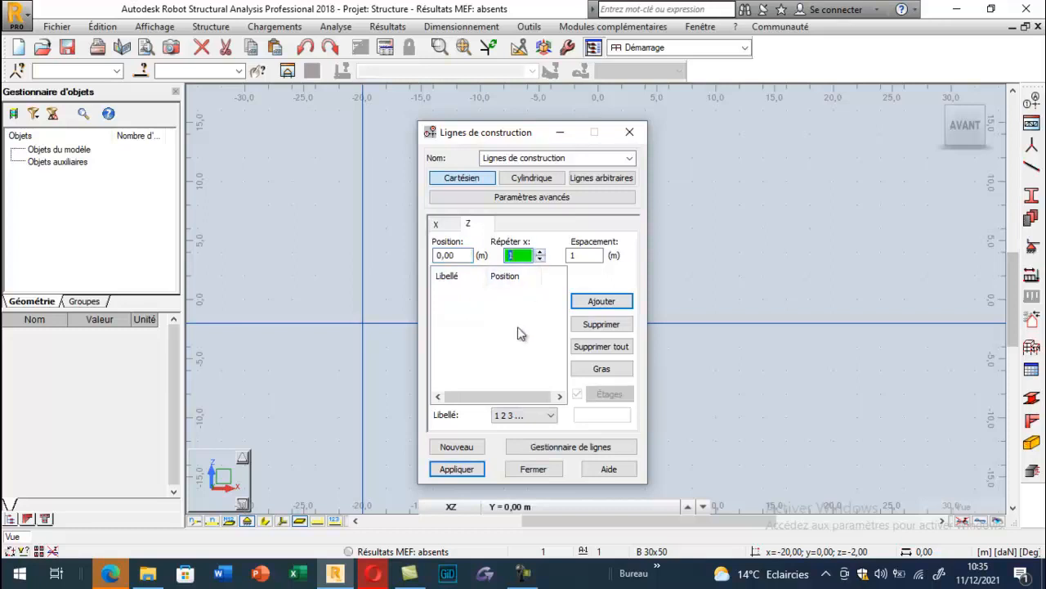
{"action": "left_click", "coordinate": [579, 255]}
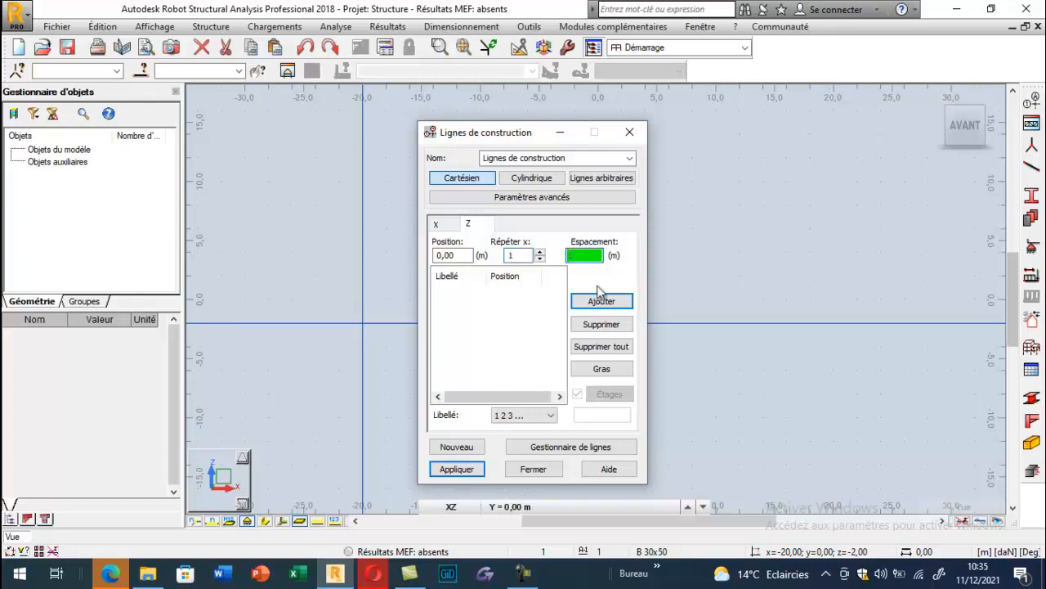
{"action": "type", "text": "9"}
{"action": "left_click", "coordinate": [601, 300]}
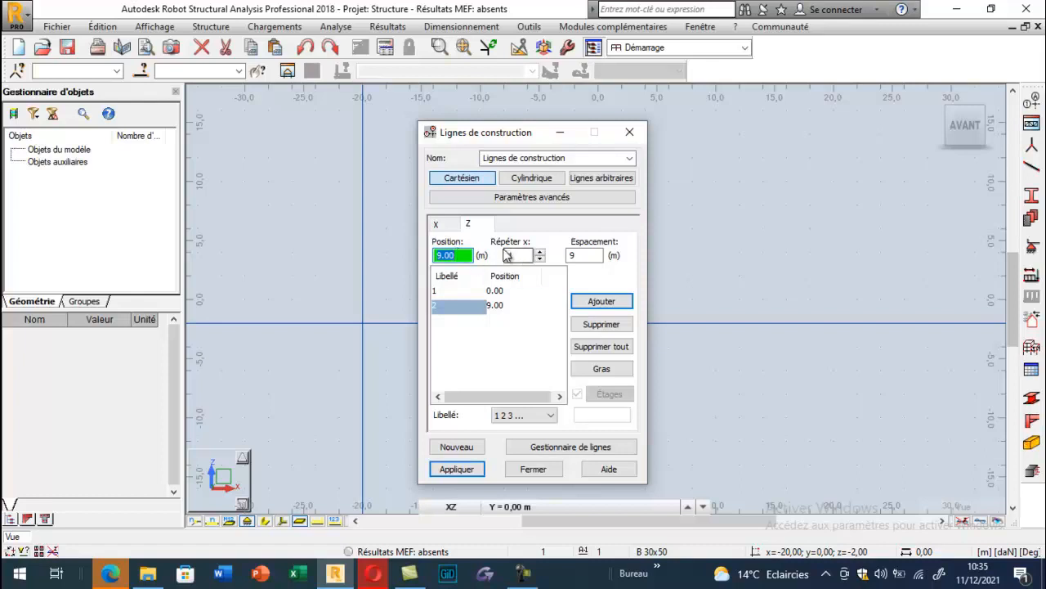
{"action": "left_click", "coordinate": [575, 254]}
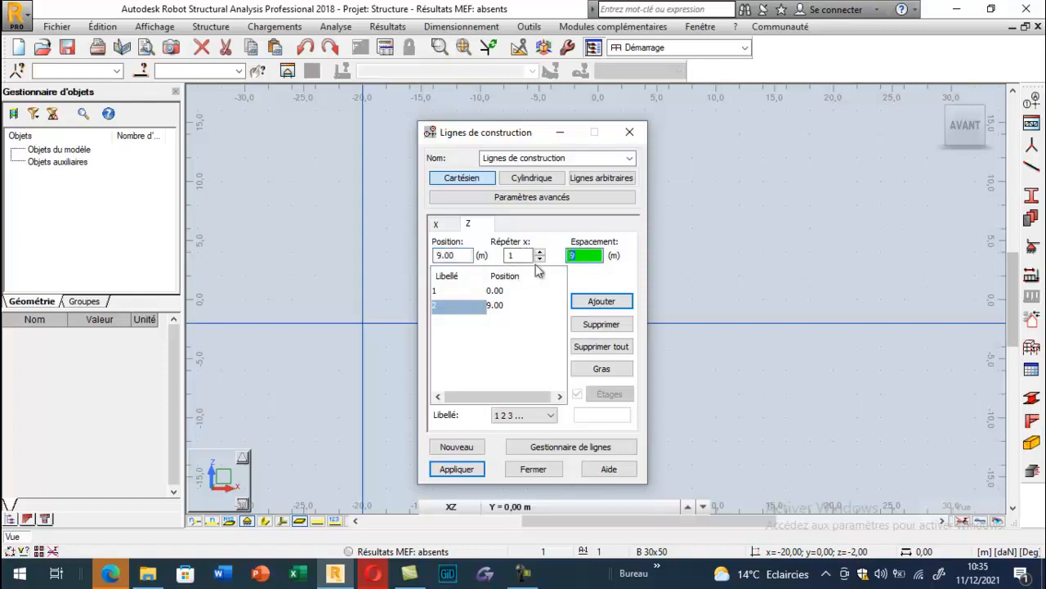
{"action": "type", "text": "1.5"}
{"action": "key", "text": "Return"}
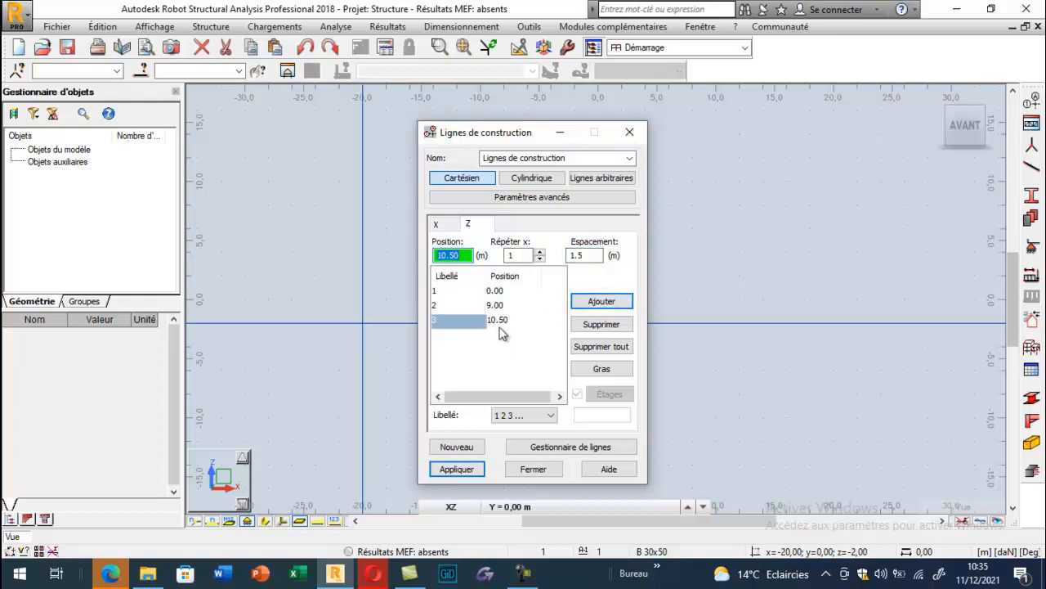
Label the Z construction lines by value, then apply the Cartesian grid and close its definition.
{"action": "left_click", "coordinate": [520, 416]}
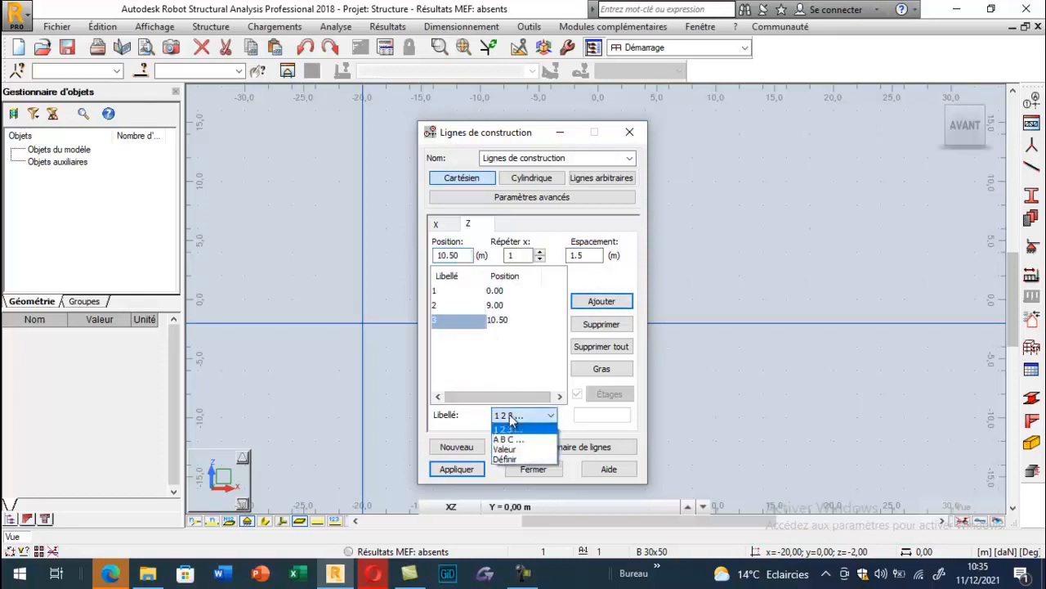
{"action": "left_click", "coordinate": [505, 449]}
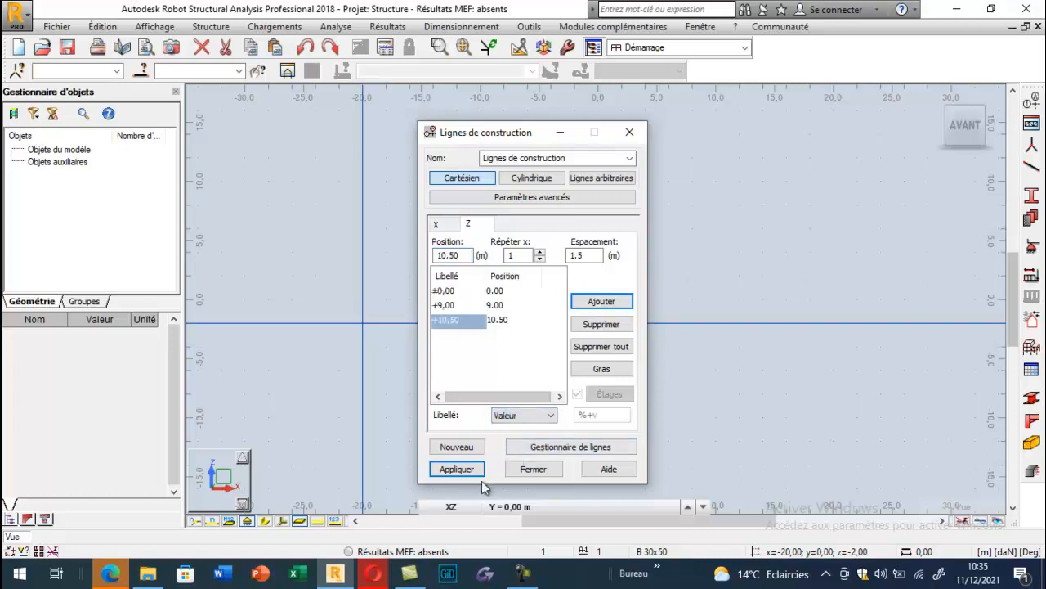
{"action": "left_click", "coordinate": [437, 224]}
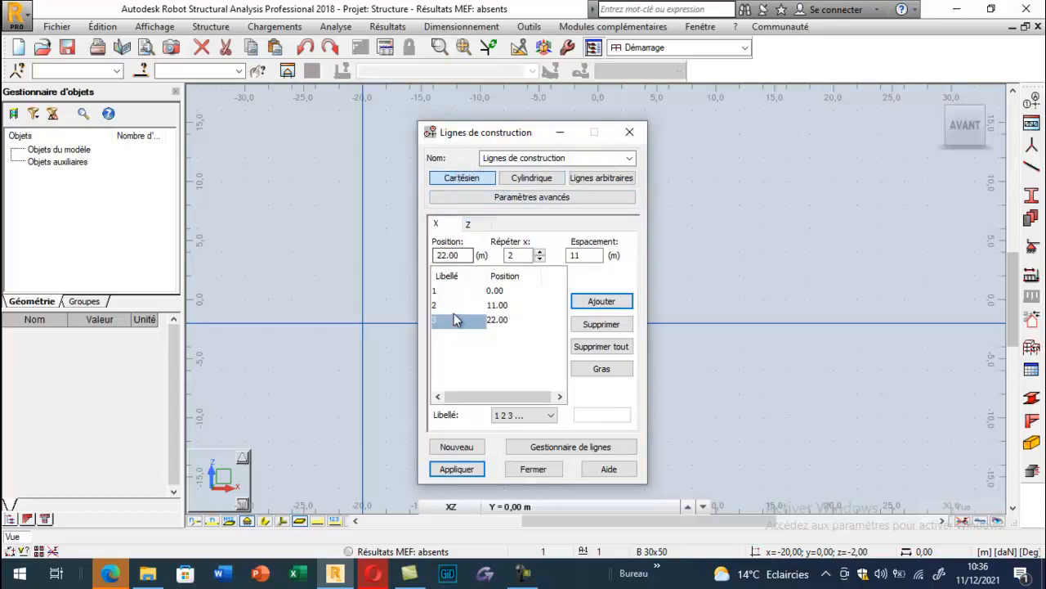
{"action": "left_click", "coordinate": [467, 224]}
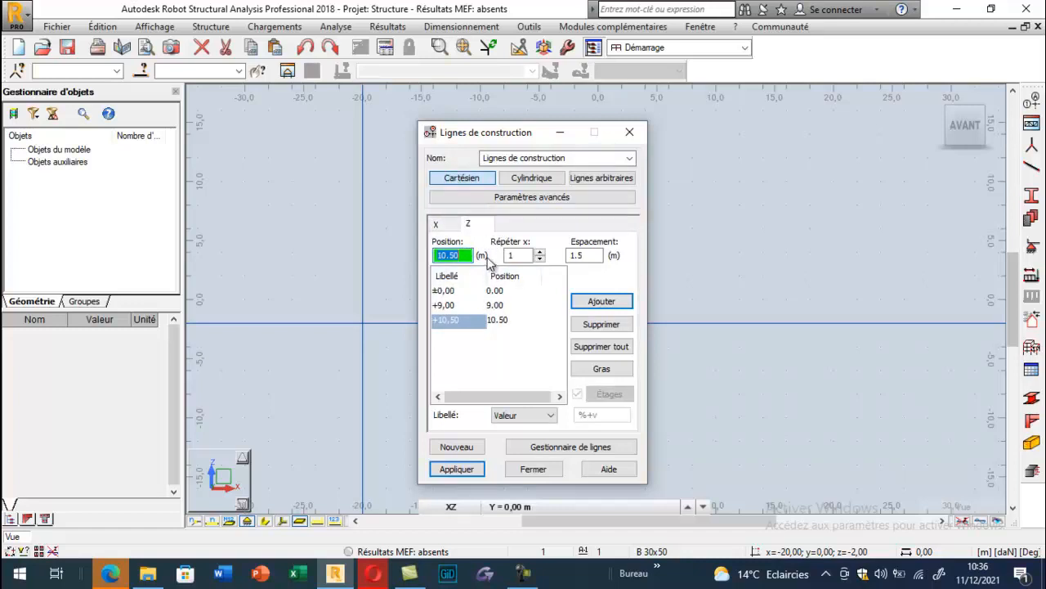
{"action": "left_click", "coordinate": [457, 470]}
{"action": "left_click", "coordinate": [532, 469]}
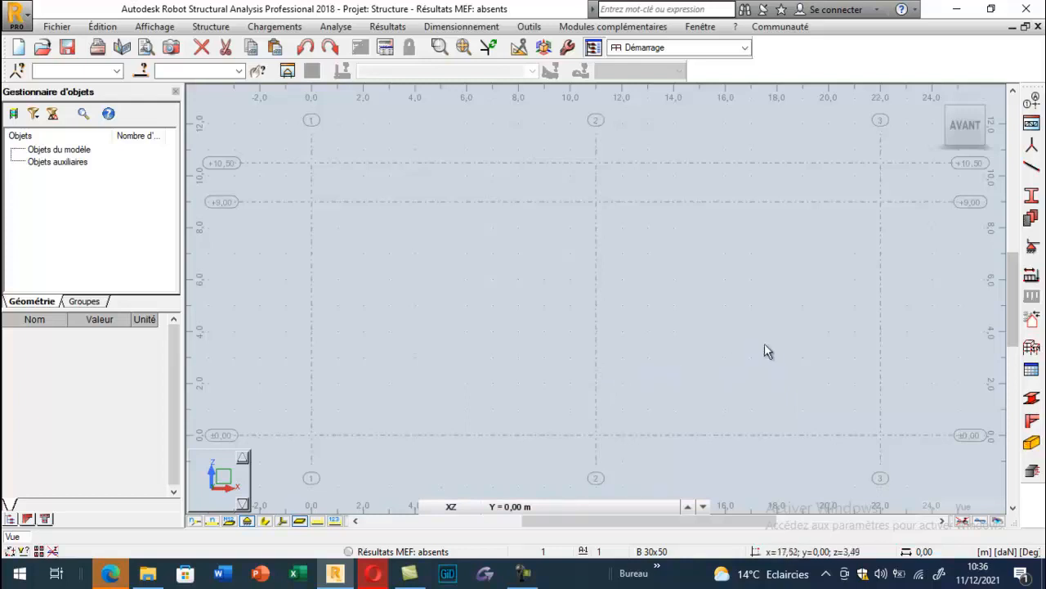
Draw an IPE 100 column from 0; 0 to 0; 9 m and a left rafter from its head to the ridge at 11; 10.5 m.
{"action": "left_click", "coordinate": [1032, 167]}
{"action": "left_click_drag", "start_coordinate": [629, 91], "coordinate": [831, 111]}
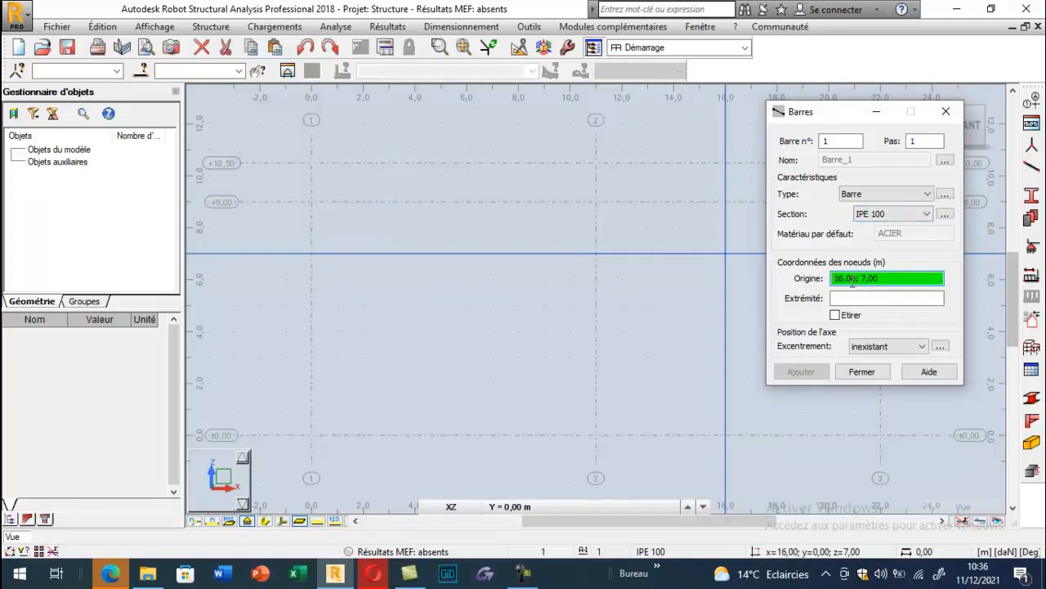
{"action": "left_click", "coordinate": [312, 435]}
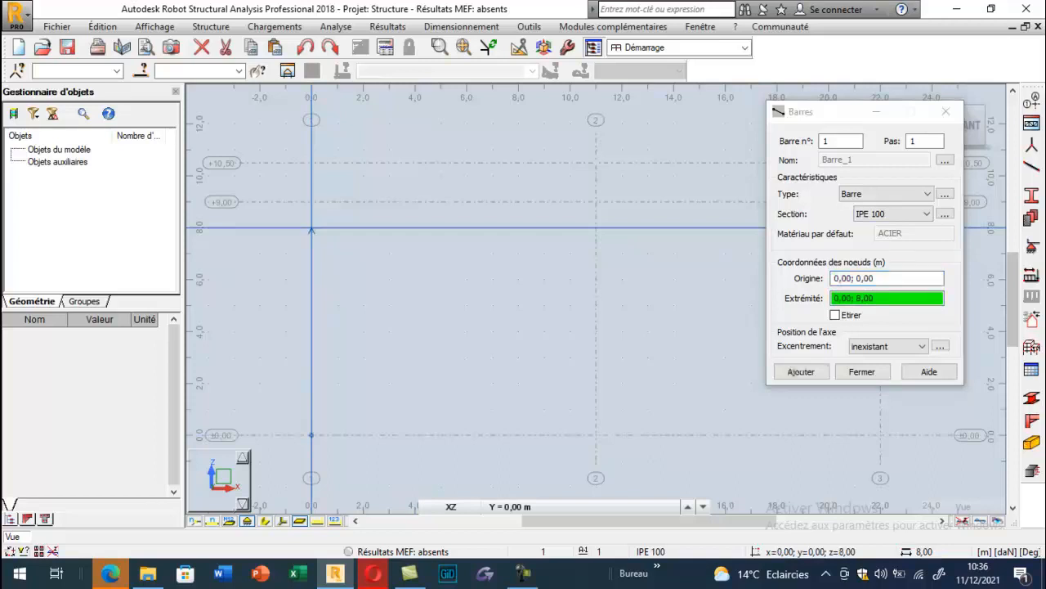
{"action": "left_click", "coordinate": [311, 202]}
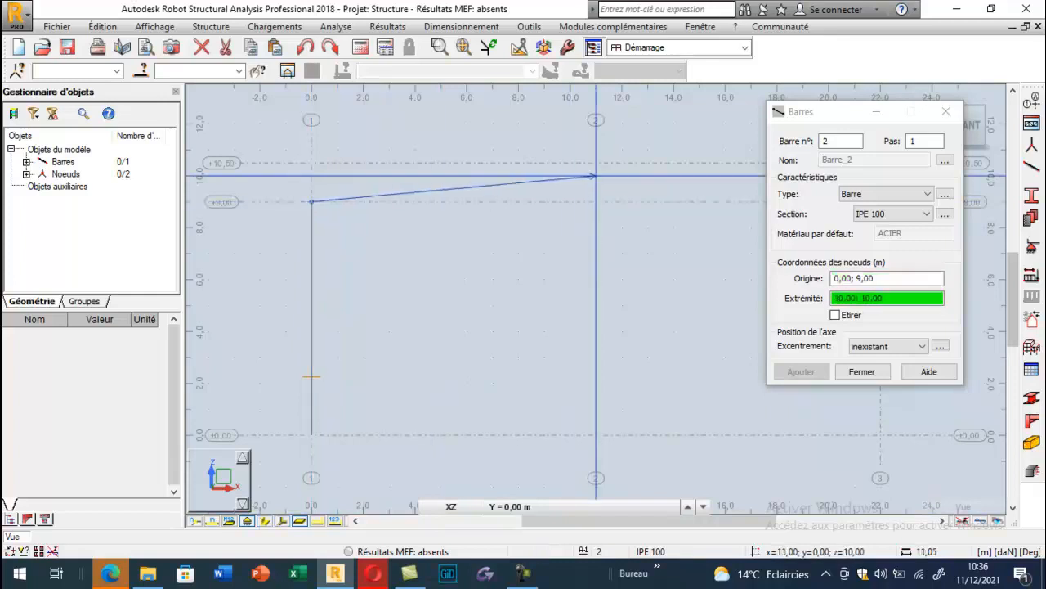
{"action": "left_click", "coordinate": [594, 162]}
{"action": "scroll", "coordinate": [353, 227], "scroll_direction": "down", "scroll_amount": 1}
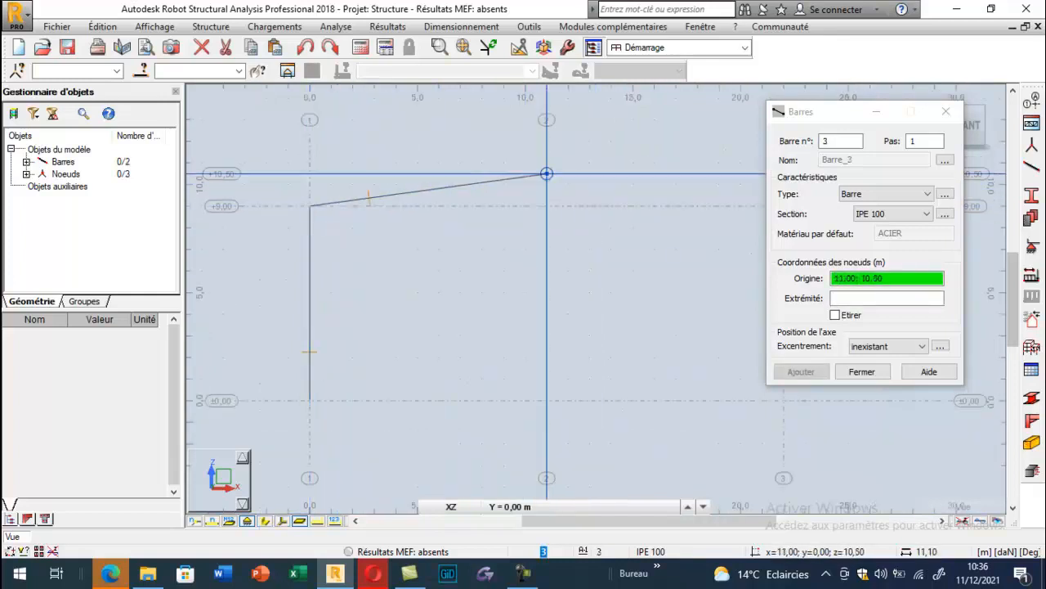
Draw the right IPE 100 rafter from 11; 10.5 m to 22; 9 m and the right column down to 22; 0 m.
{"action": "left_click", "coordinate": [547, 174]}
{"action": "scroll", "coordinate": [547, 174], "scroll_direction": "down", "scroll_amount": 2}
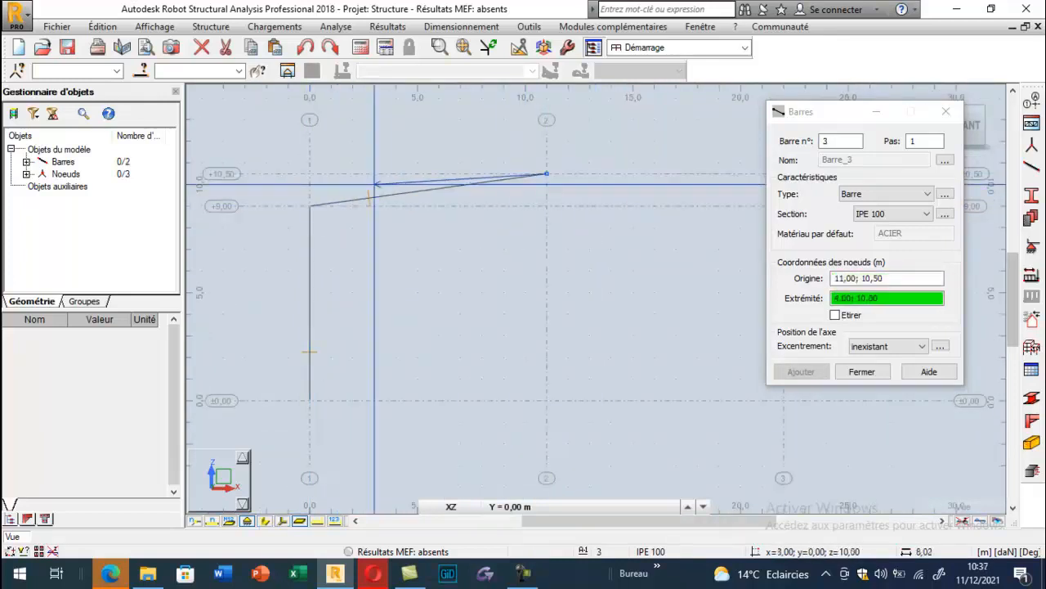
{"action": "left_click", "coordinate": [658, 200]}
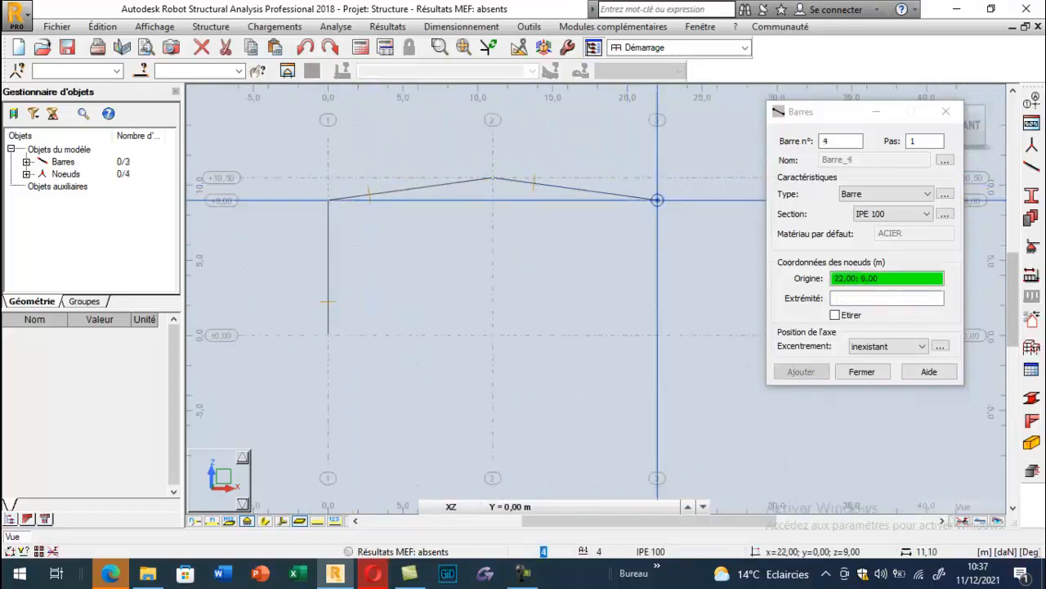
{"action": "left_click", "coordinate": [658, 199]}
{"action": "left_click", "coordinate": [657, 334]}
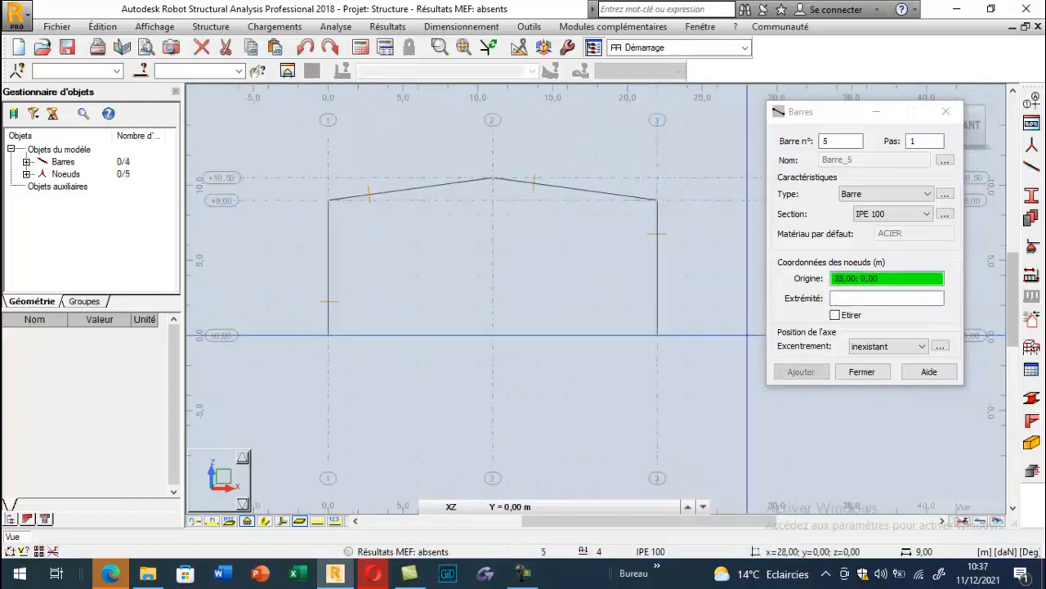
{"action": "left_click", "coordinate": [859, 372]}
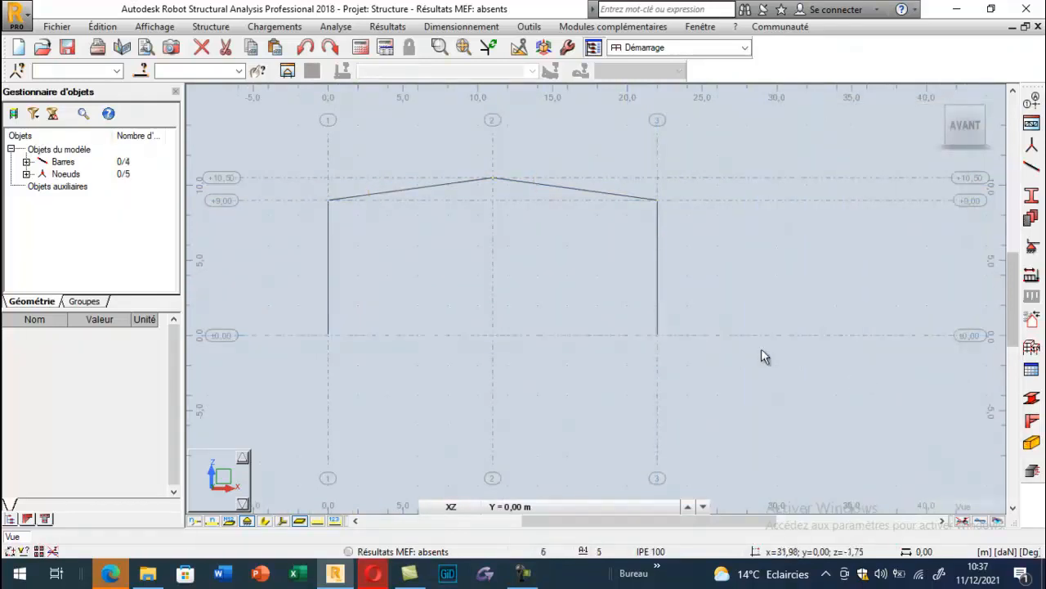
Assign Rotule (pinned) supports to the base nodes of the left and right columns.
{"action": "scroll", "coordinate": [335, 263], "scroll_direction": "up", "scroll_amount": 1}
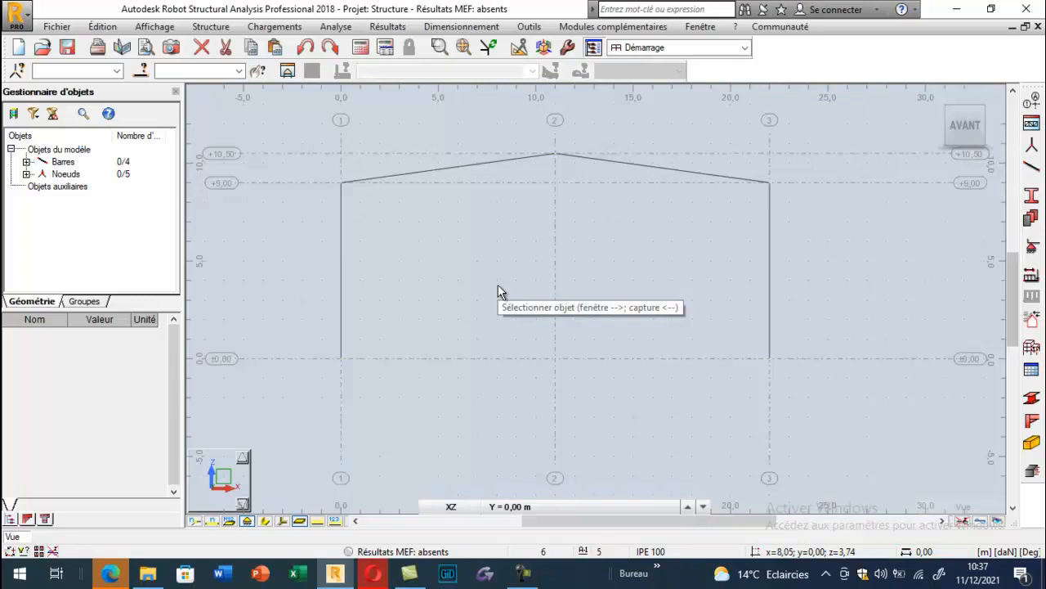
{"action": "left_click", "coordinate": [1032, 247]}
{"action": "left_click_drag", "start_coordinate": [618, 93], "coordinate": [120, 91]}
{"action": "left_click", "coordinate": [112, 190]}
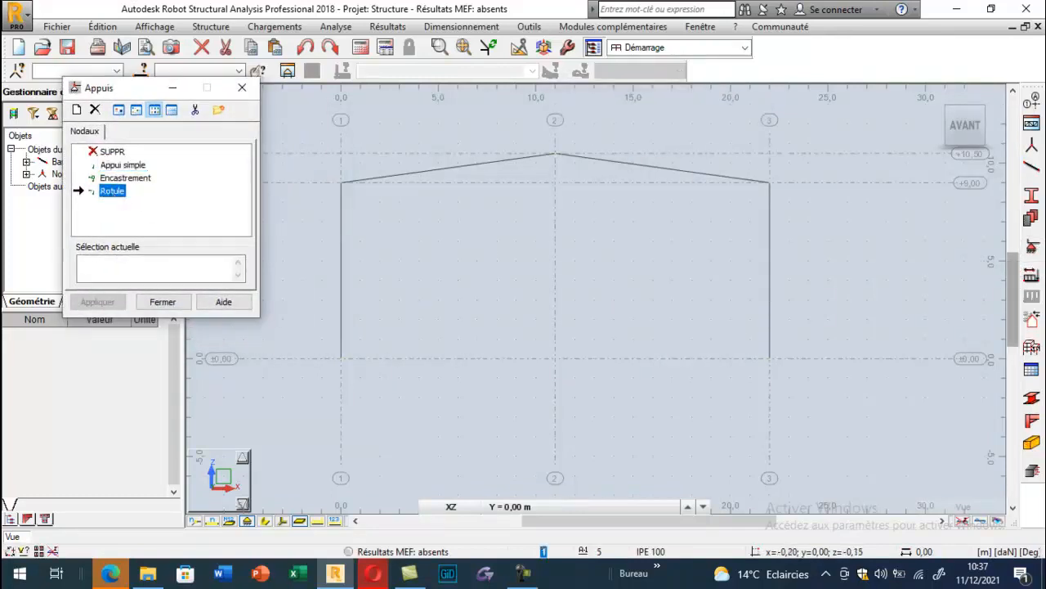
{"action": "left_click", "coordinate": [341, 359]}
{"action": "left_click", "coordinate": [769, 360]}
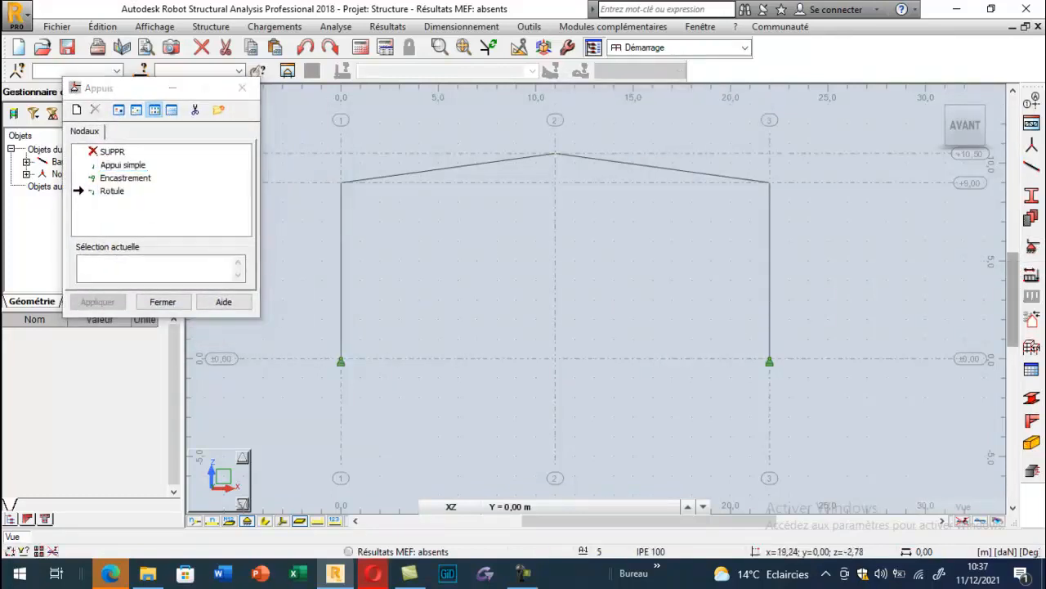
{"action": "left_click", "coordinate": [164, 302]}
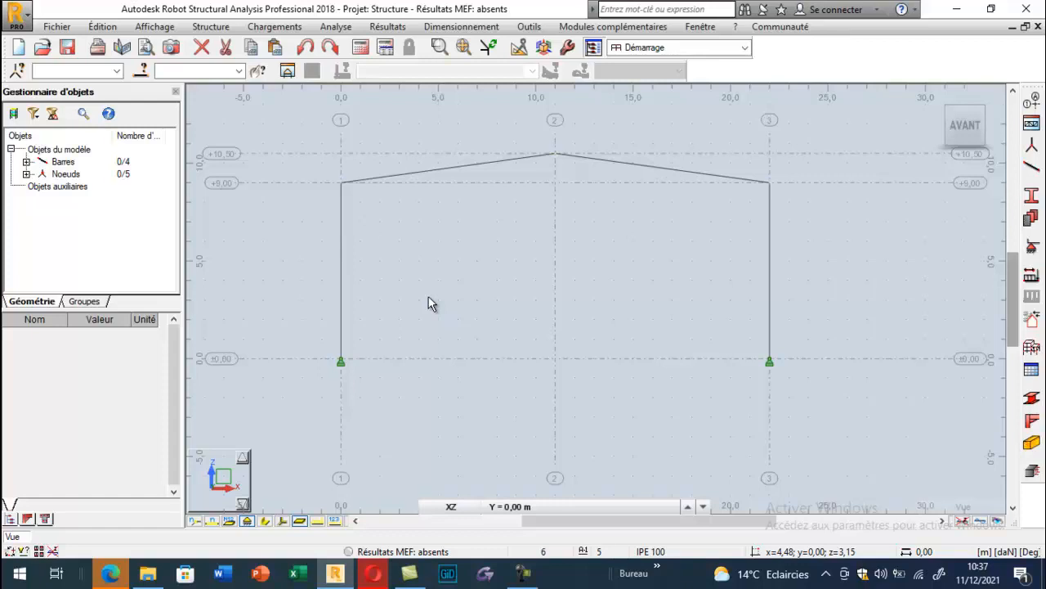
Start 2D/3D snow and wind load generation, detect the frame's envelope automatically and enable the option without parapets and canopies (sans acrotères et auvents).
{"action": "left_click", "coordinate": [1032, 325]}
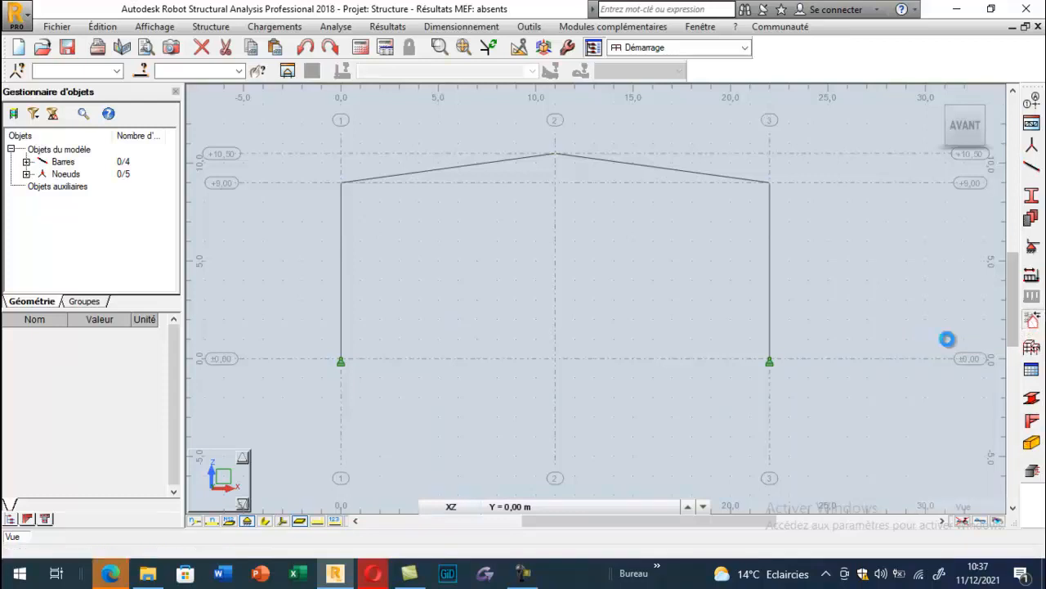
{"action": "left_click_drag", "start_coordinate": [570, 100], "coordinate": [92, 110]}
{"action": "left_click", "coordinate": [244, 129]}
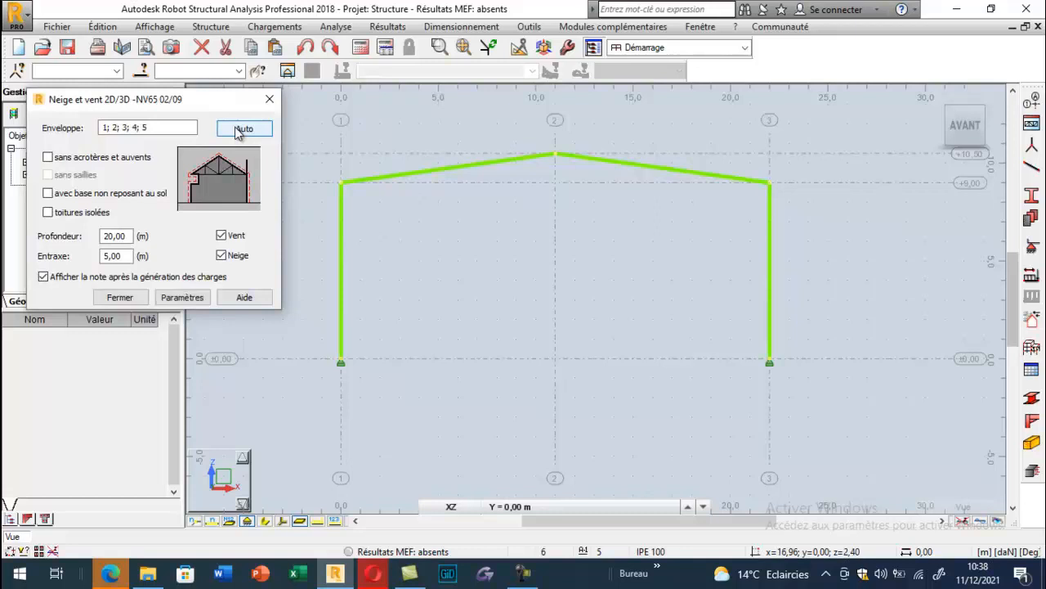
{"action": "left_click", "coordinate": [48, 157]}
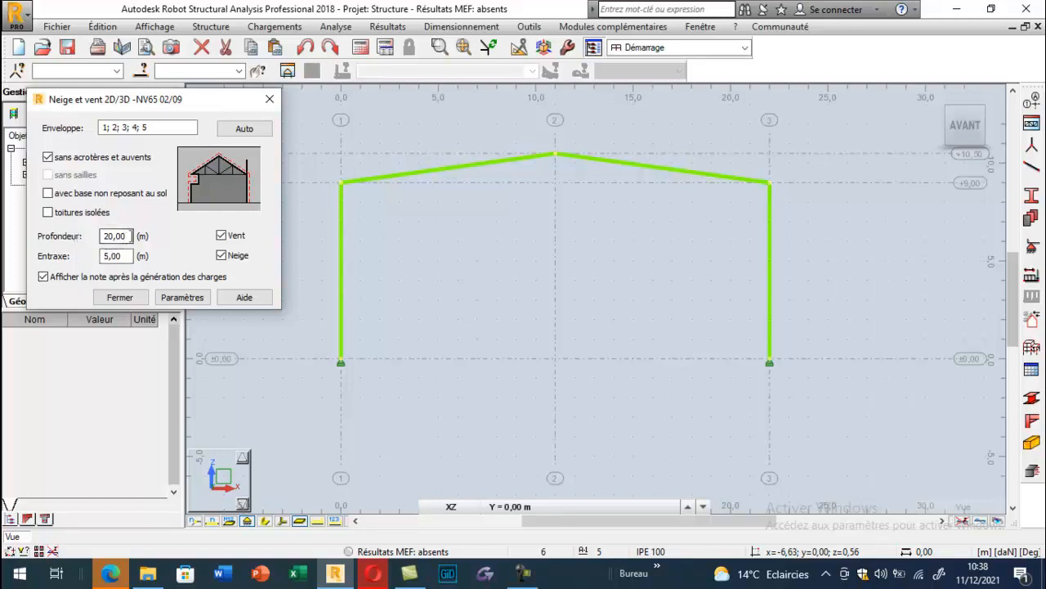
Set the building depth (Profondeur) to 60 m and the frame spacing (Entraxe) to 6 m, and exclude snow loads.
{"action": "left_click_drag", "start_coordinate": [127, 236], "coordinate": [101, 238]}
{"action": "type", "text": "60"}
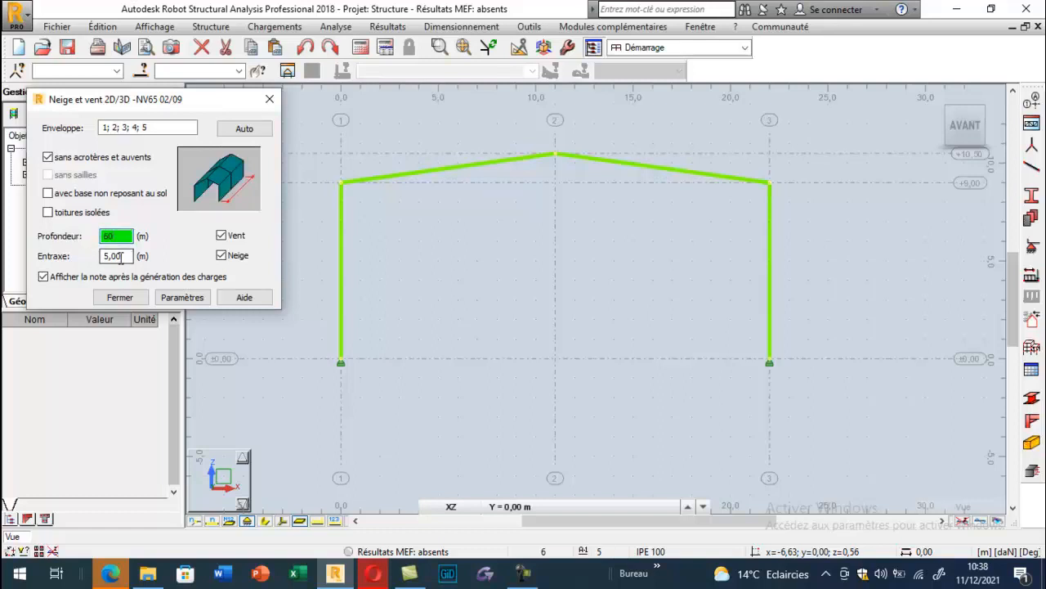
{"action": "left_click_drag", "start_coordinate": [122, 256], "coordinate": [96, 264]}
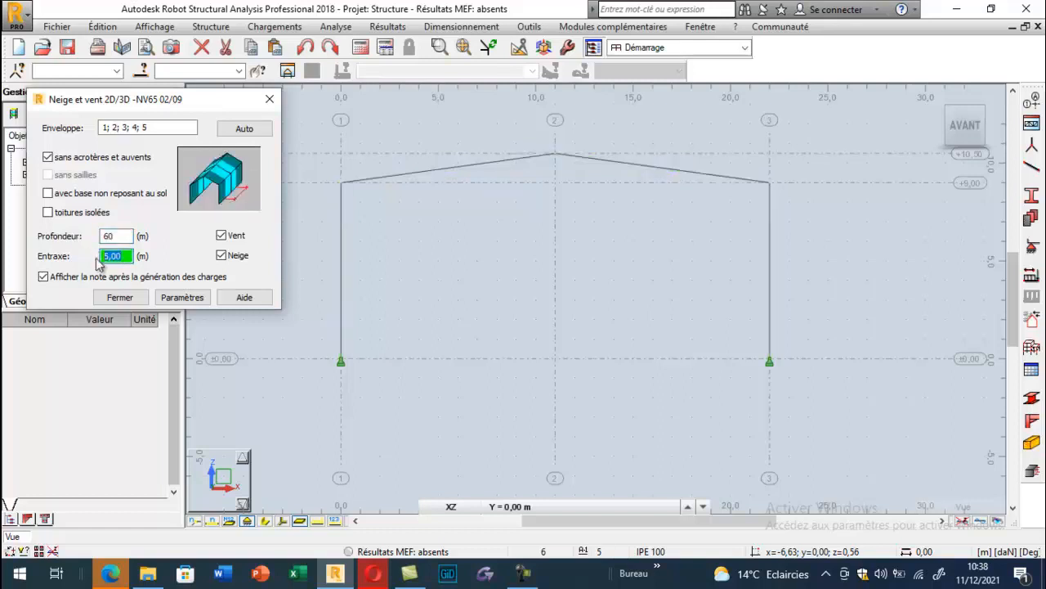
{"action": "type", "text": "6"}
{"action": "left_click", "coordinate": [222, 256]}
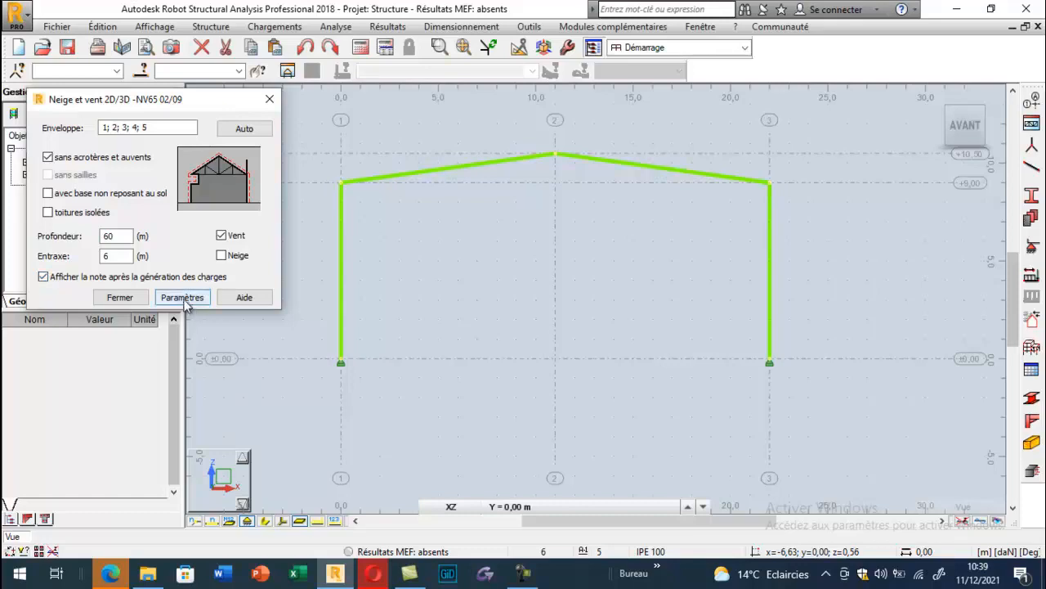
In the global load parameters, choose region vent 2 - neige A1 and set the construction altitude to 10.5 m, keeping the ground position at 0.
{"action": "left_click", "coordinate": [187, 301]}
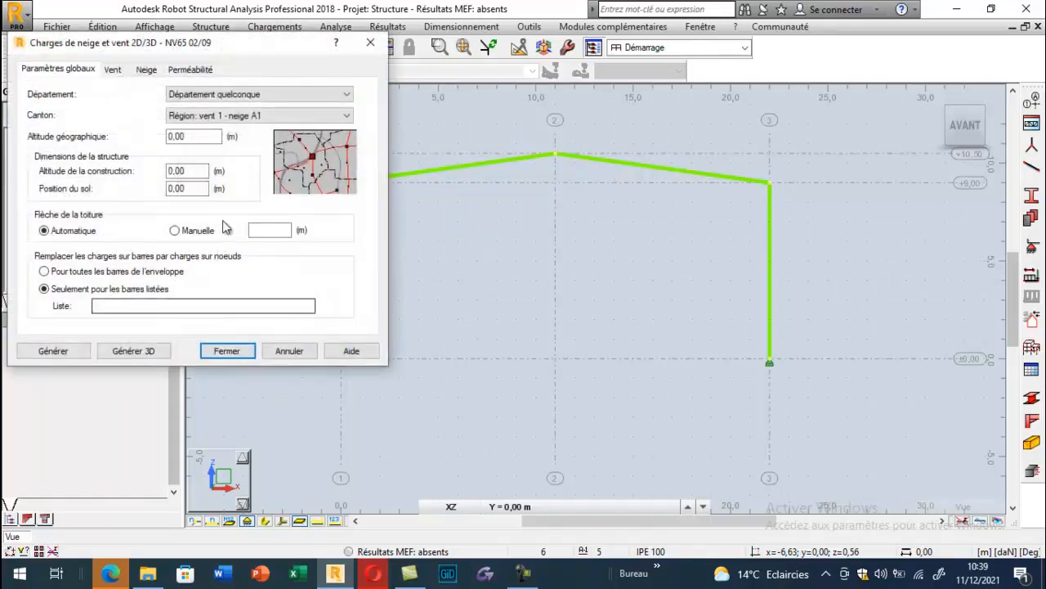
{"action": "left_click_drag", "start_coordinate": [130, 52], "coordinate": [192, 73]}
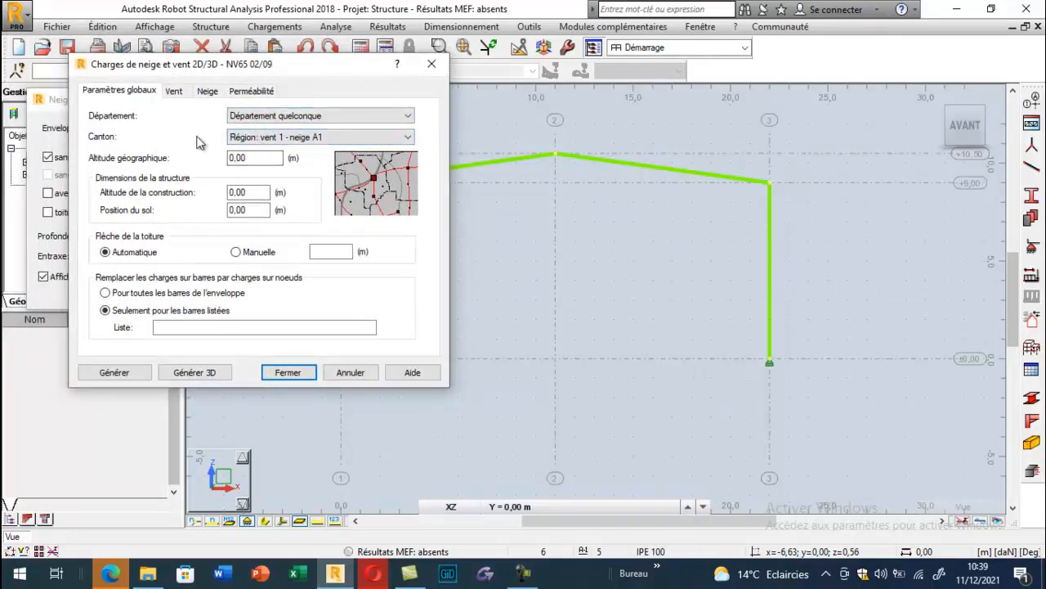
{"action": "left_click", "coordinate": [239, 139]}
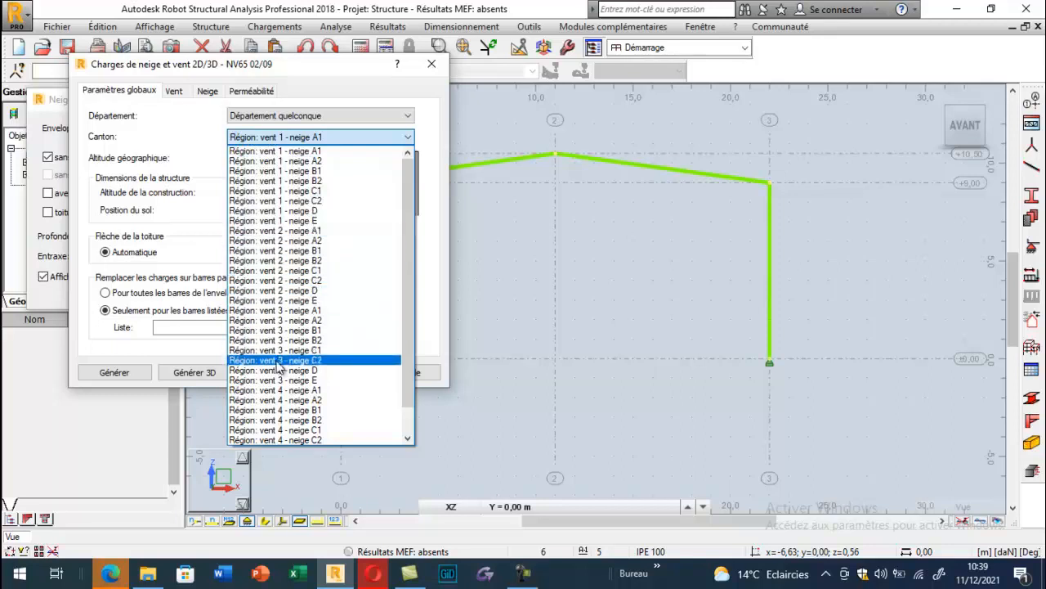
{"action": "left_click", "coordinate": [274, 232]}
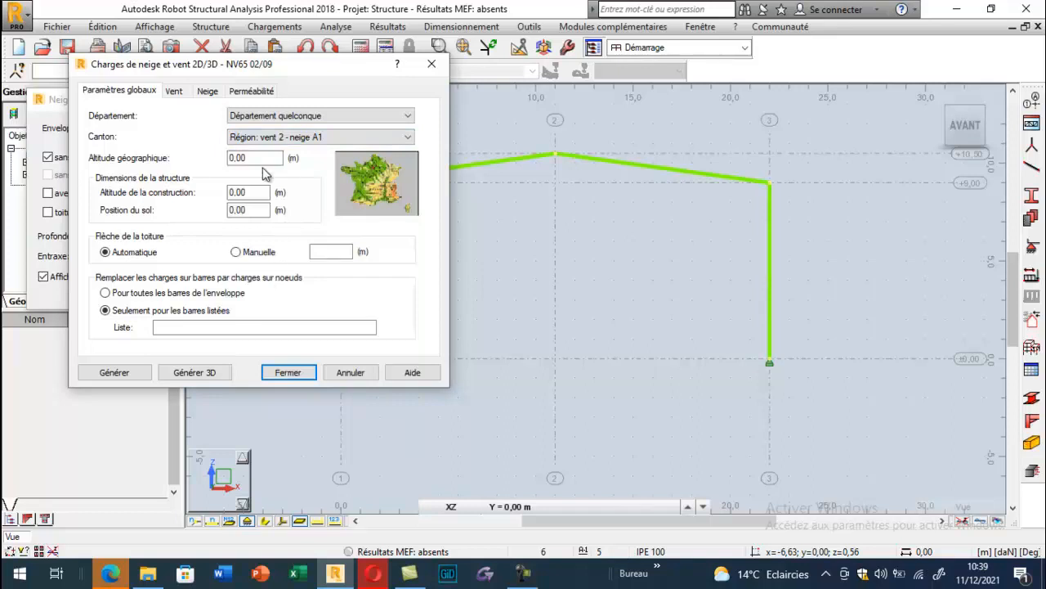
{"action": "left_click", "coordinate": [260, 159]}
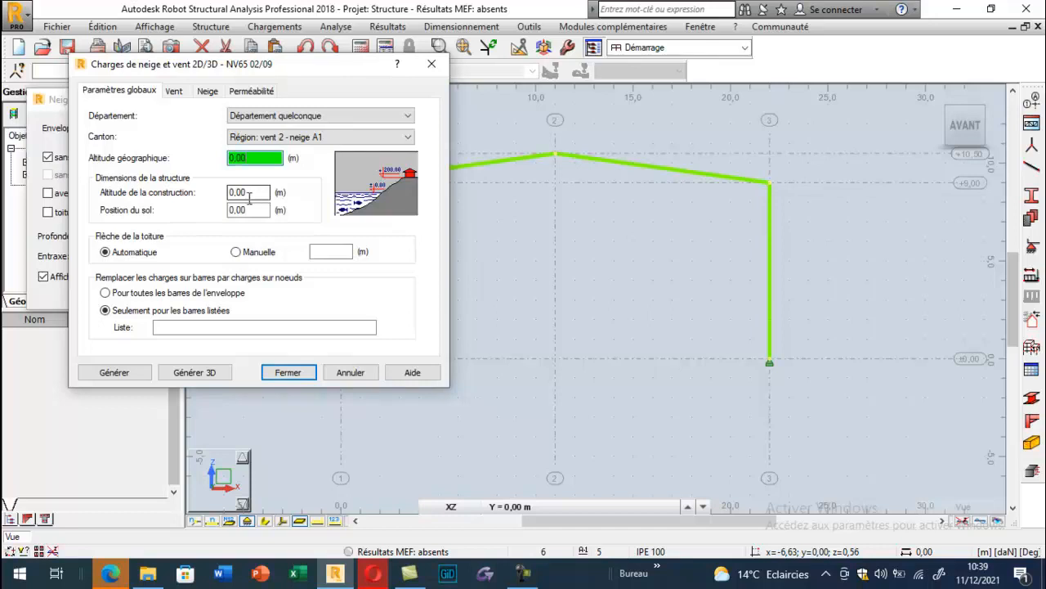
{"action": "key", "text": "Tab"}
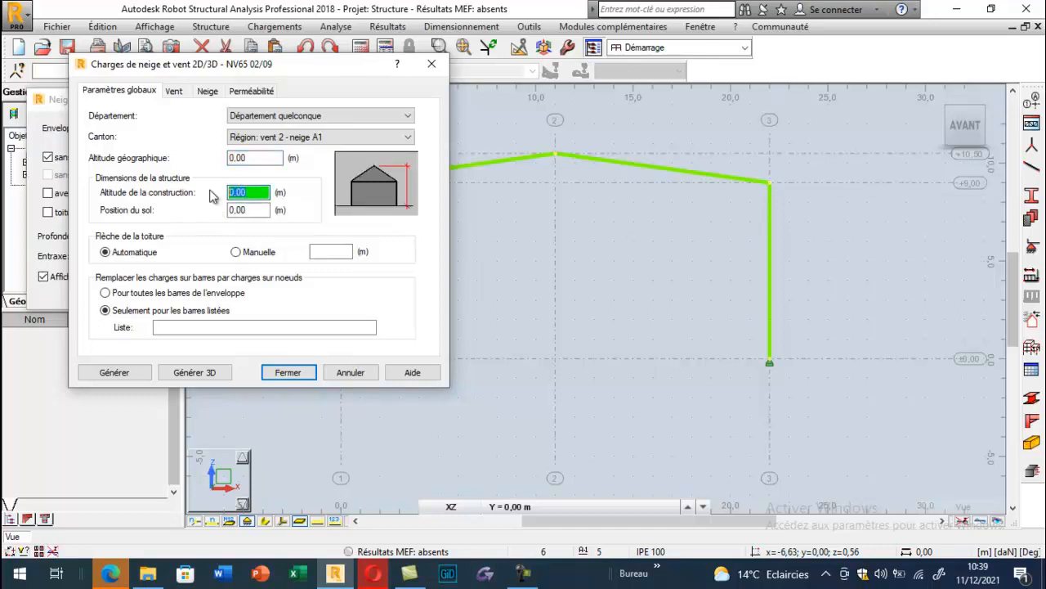
{"action": "type", "text": "10.5"}
{"action": "left_click", "coordinate": [234, 211]}
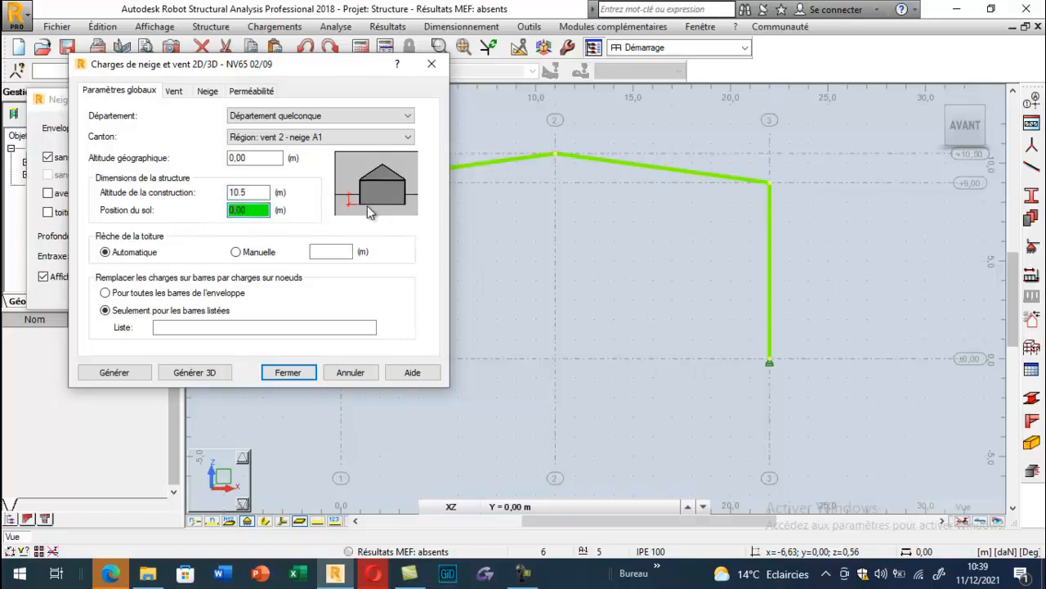
Set the wind site to Exposé and keep the wind type Normal.
{"action": "left_click", "coordinate": [173, 94]}
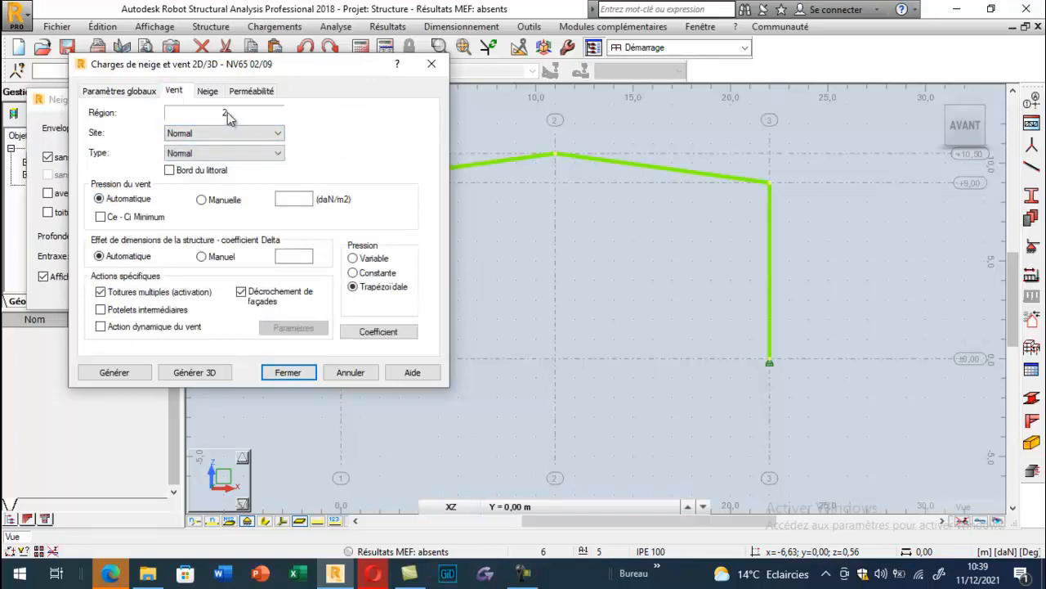
{"action": "left_click", "coordinate": [198, 135]}
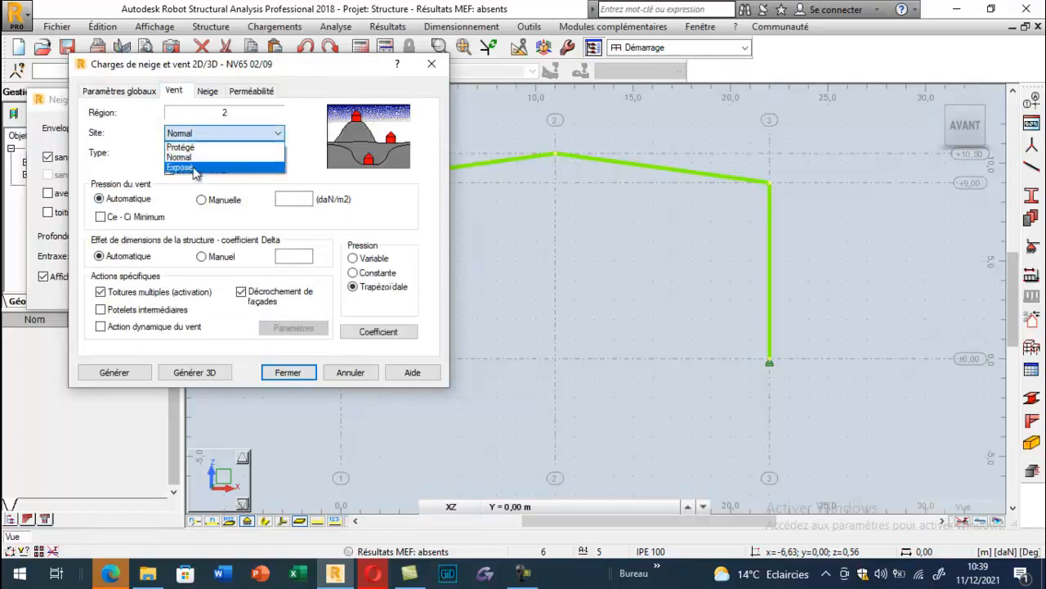
{"action": "left_click", "coordinate": [195, 168]}
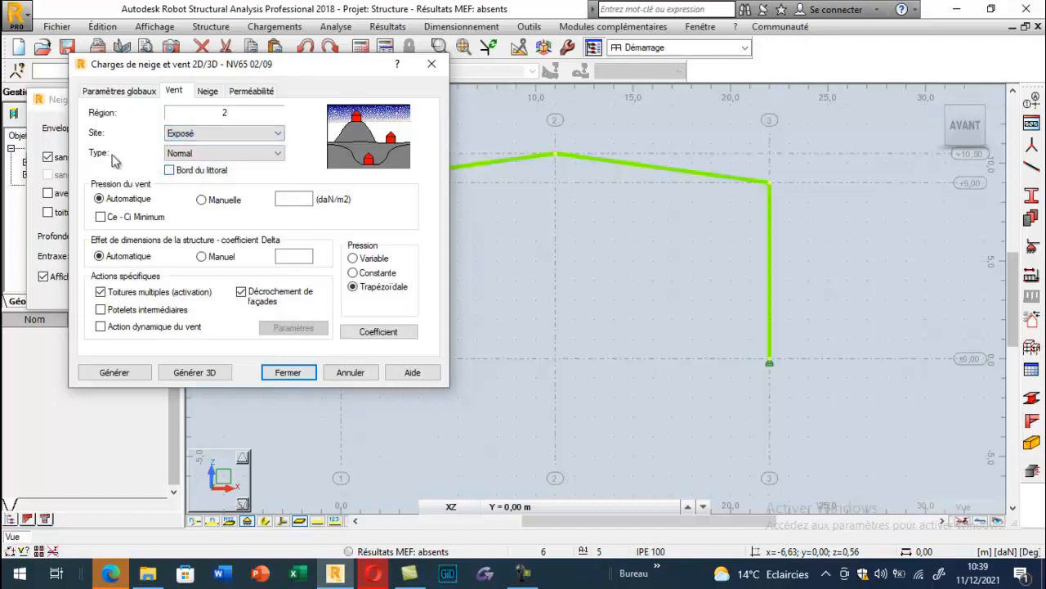
{"action": "left_click", "coordinate": [184, 154]}
{"action": "left_click", "coordinate": [180, 167]}
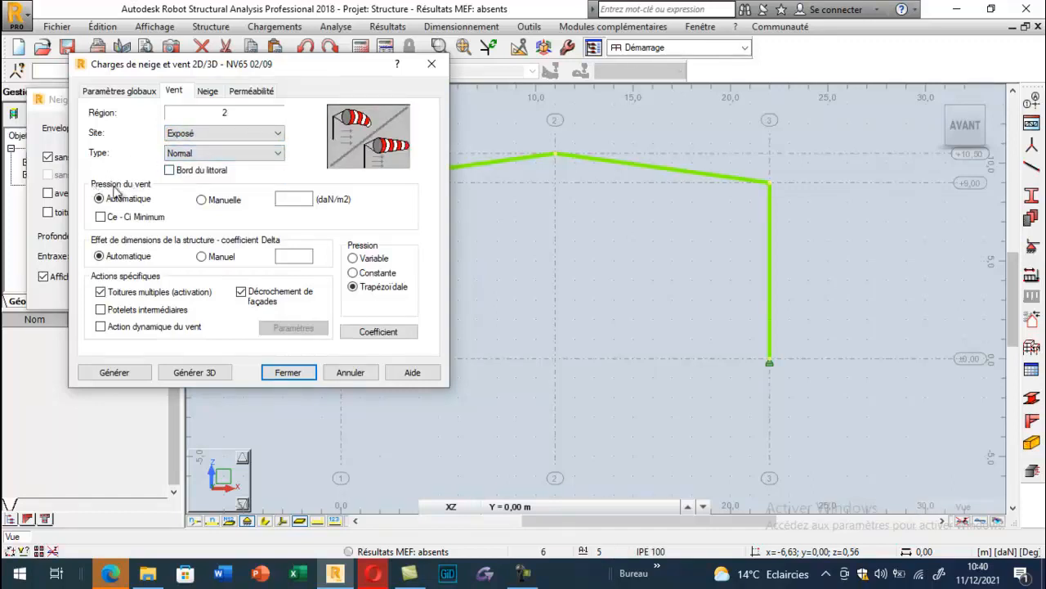
Check the normal base dynamic pressure for Région 2 in the PDF open in Edge, and set a manual wind pressure of 70 daN/m2 in Robot.
{"action": "left_click", "coordinate": [203, 199]}
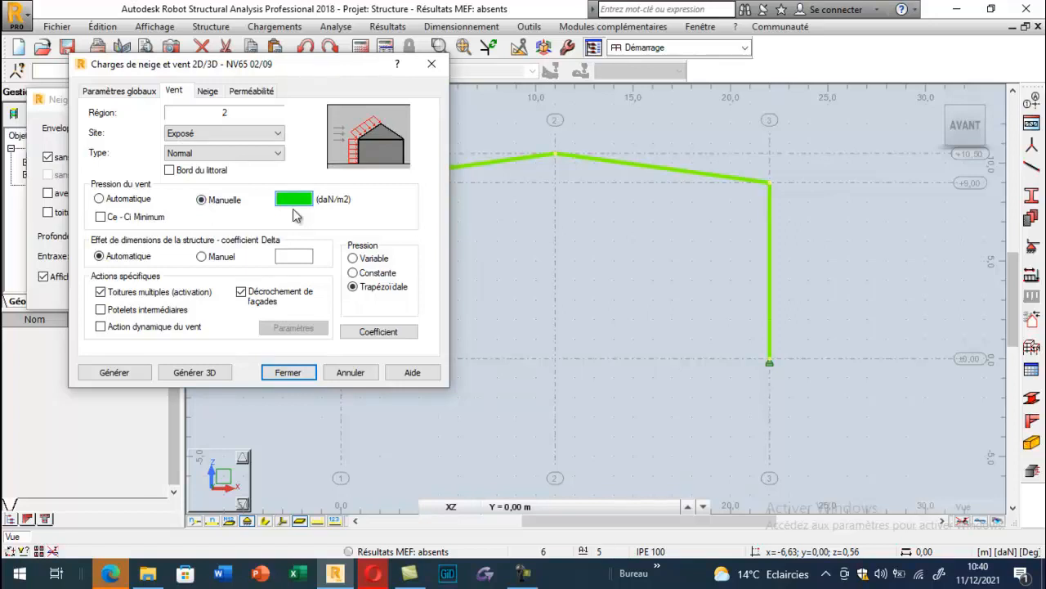
{"action": "left_click", "coordinate": [110, 573]}
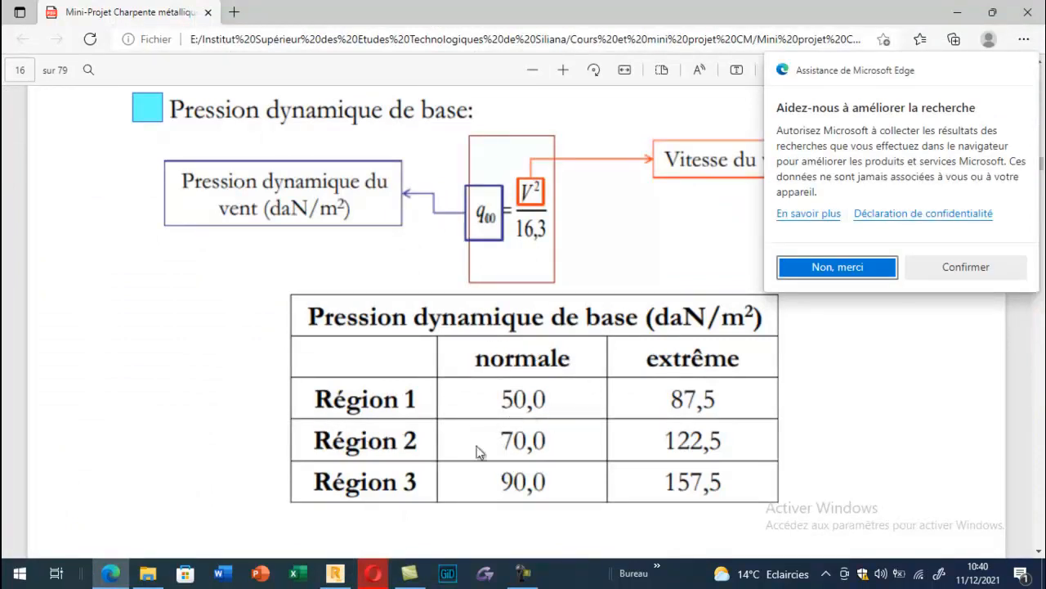
{"action": "left_click", "coordinate": [334, 573]}
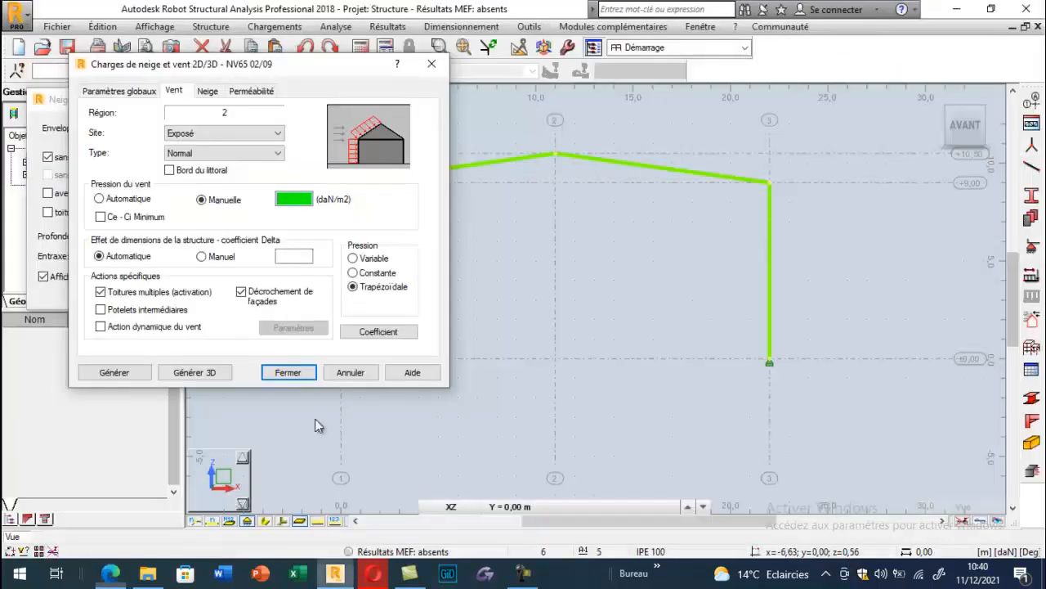
{"action": "type", "text": "0"}
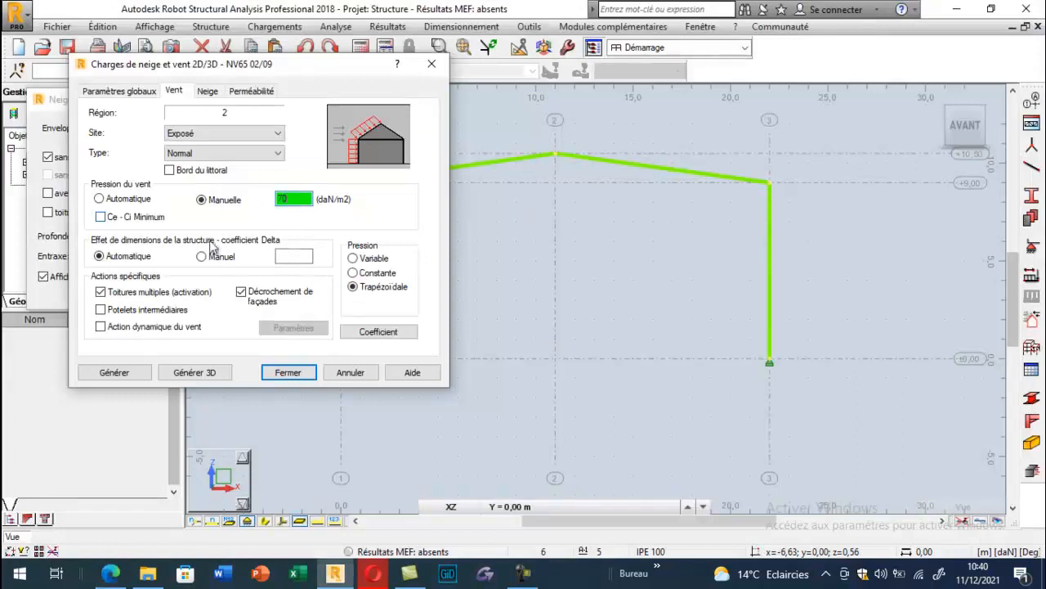
Enable Ce - Ci Minimum, disable multiple roofs and façade offsets (décrochement de façades), and choose constant wind pressure.
{"action": "left_click", "coordinate": [100, 217]}
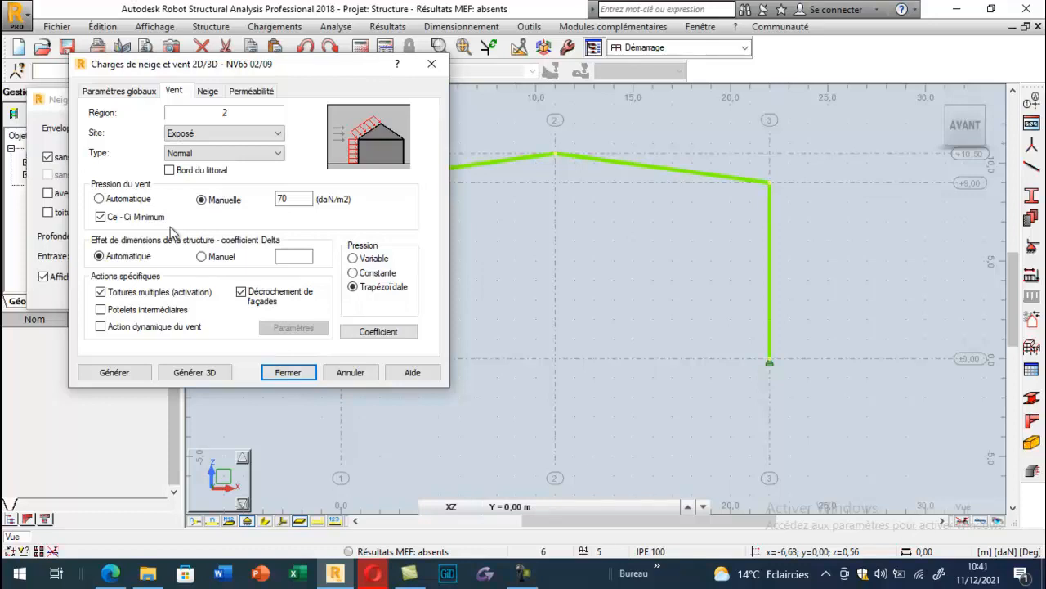
{"action": "left_click", "coordinate": [154, 293]}
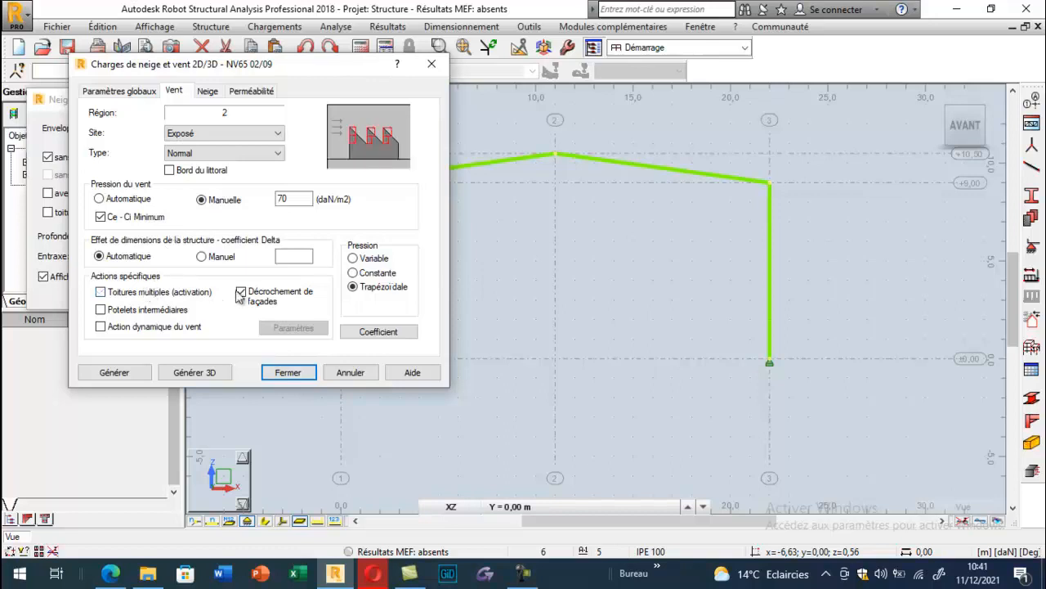
{"action": "left_click", "coordinate": [242, 294]}
{"action": "left_click", "coordinate": [376, 273]}
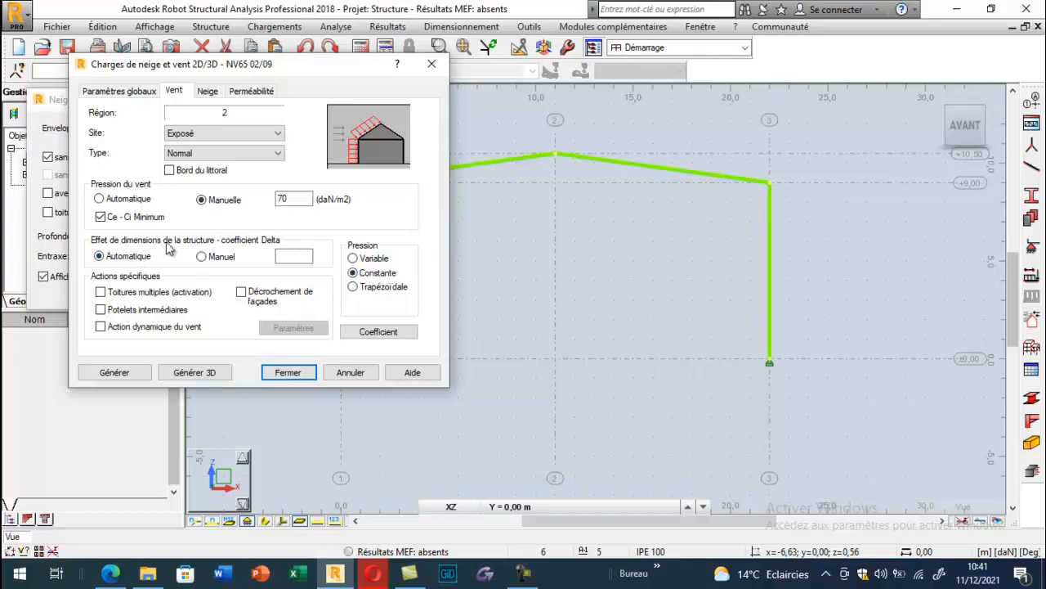
Review the snow settings and the permeability values of the long walls and the front and rear gables.
{"action": "left_click", "coordinate": [210, 92]}
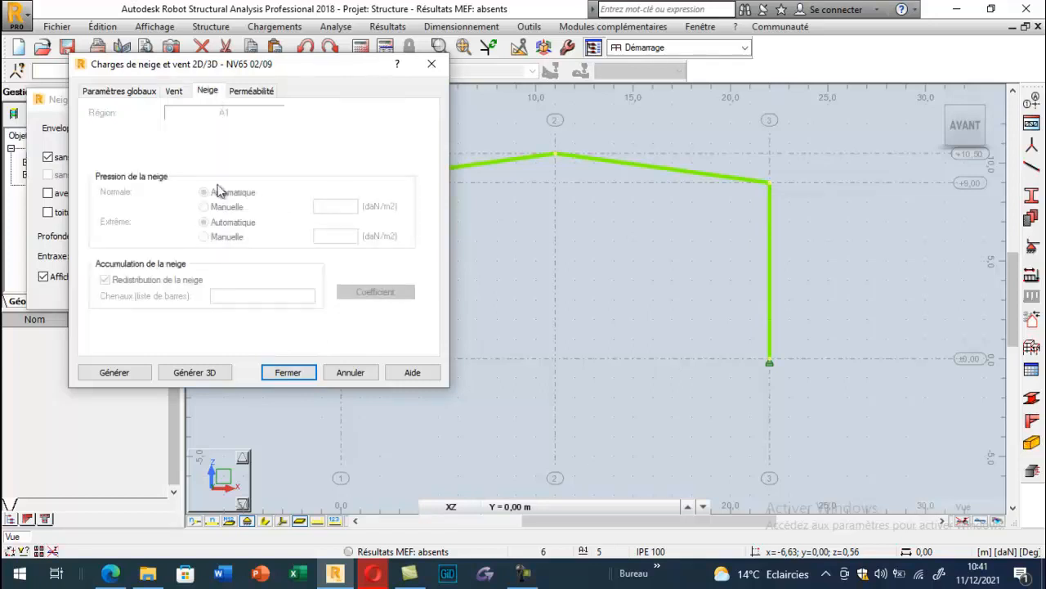
{"action": "left_click", "coordinate": [245, 94]}
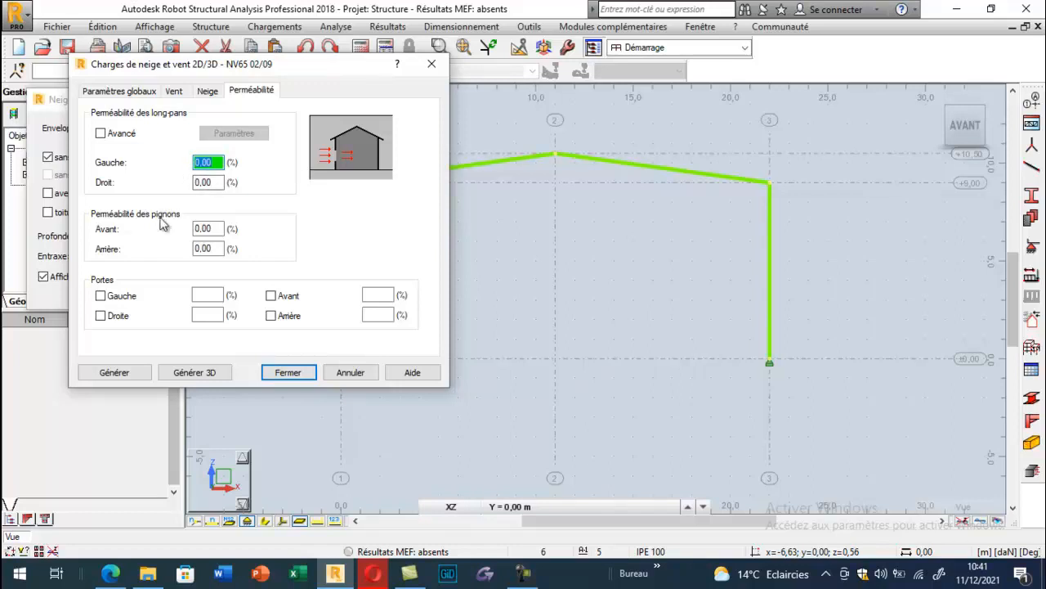
{"action": "left_click", "coordinate": [215, 182]}
{"action": "left_click", "coordinate": [213, 228]}
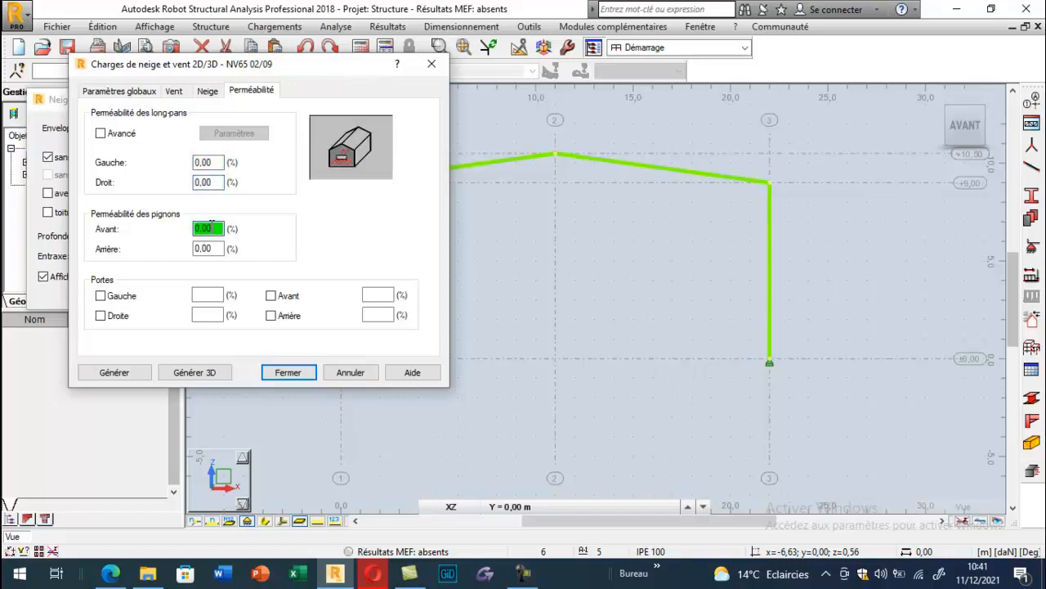
{"action": "left_click", "coordinate": [217, 244]}
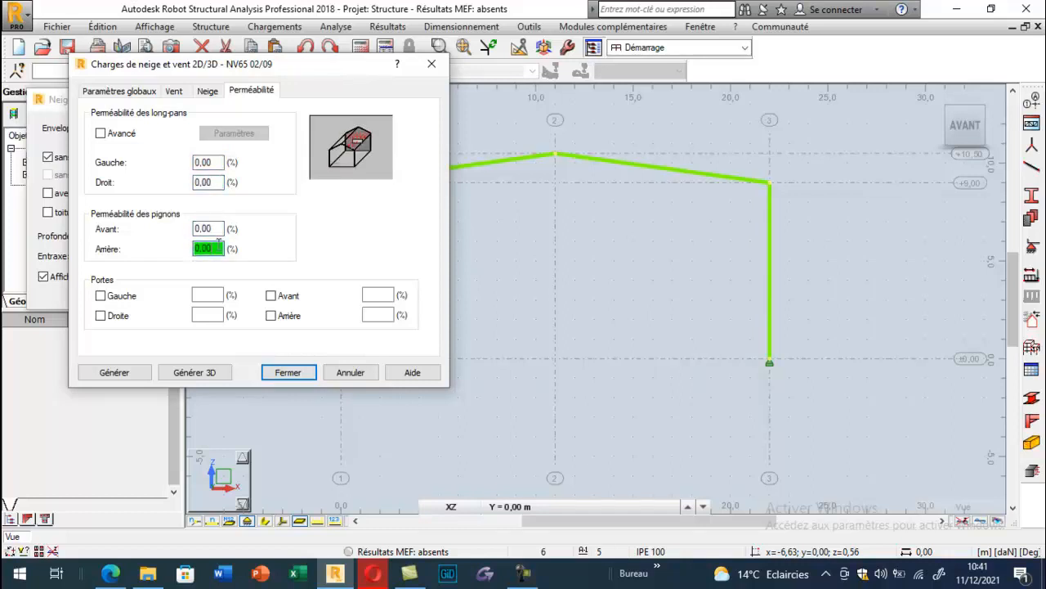
Recheck the wind and global parameters and generate the NV65 loads for the plane frame.
{"action": "left_click", "coordinate": [207, 91]}
{"action": "left_click", "coordinate": [174, 90]}
{"action": "left_click", "coordinate": [120, 91]}
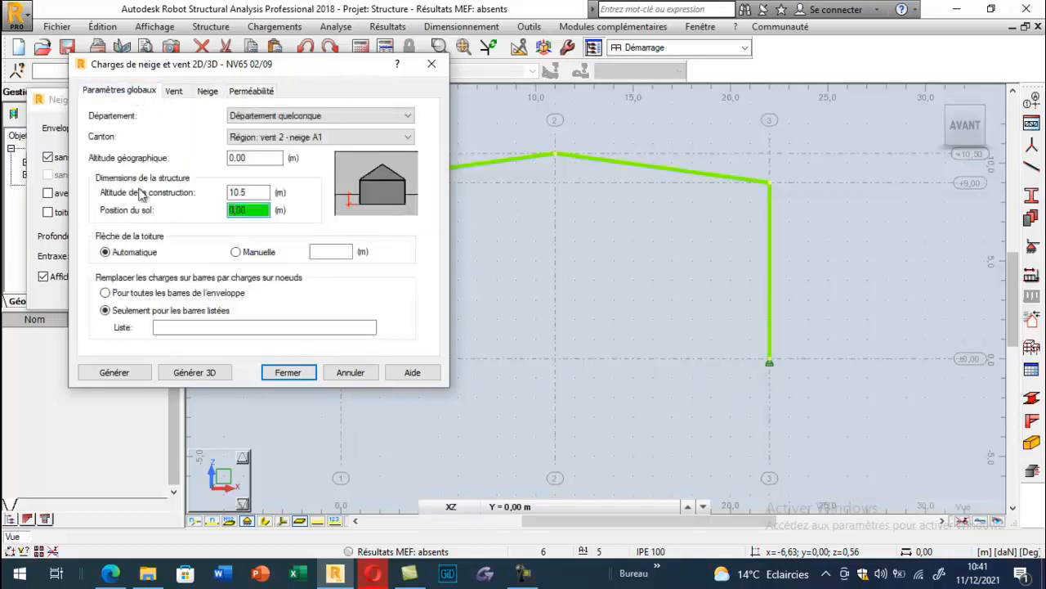
{"action": "left_click", "coordinate": [115, 373]}
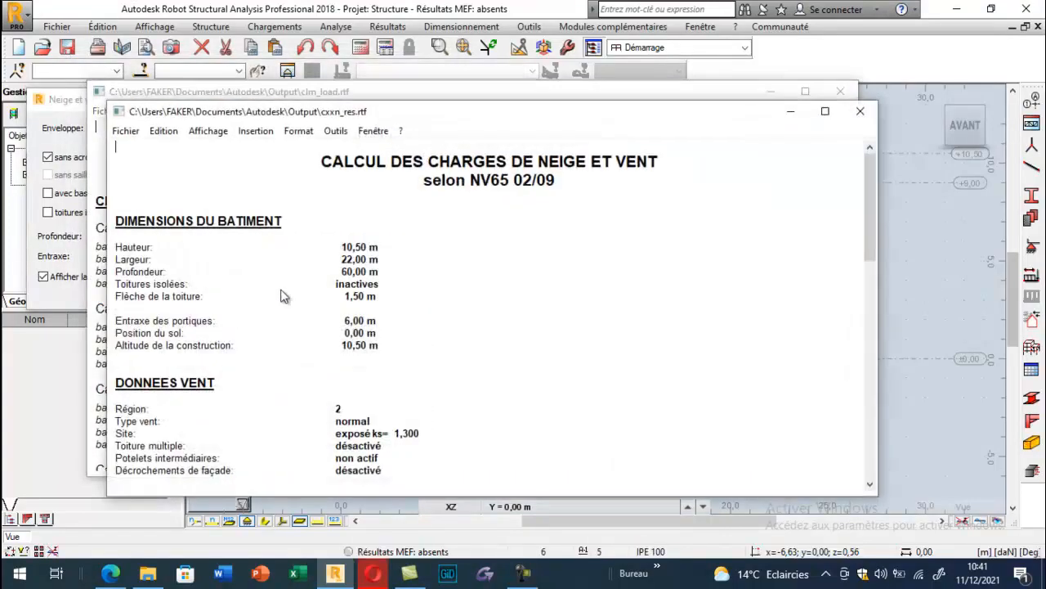
Examine the building dimensions, wind data, base pressure, qH, qr and permeability in the snow and wind calculation report.
{"action": "mouse_move", "coordinate": [422, 118]}
{"action": "left_mouse_down"}
{"action": "mouse_move", "coordinate": [497, 128]}
{"action": "mouse_move", "coordinate": [435, 127]}
{"action": "left_mouse_up"}
{"action": "scroll", "coordinate": [375, 286], "scroll_direction": "down", "scroll_amount": 15}
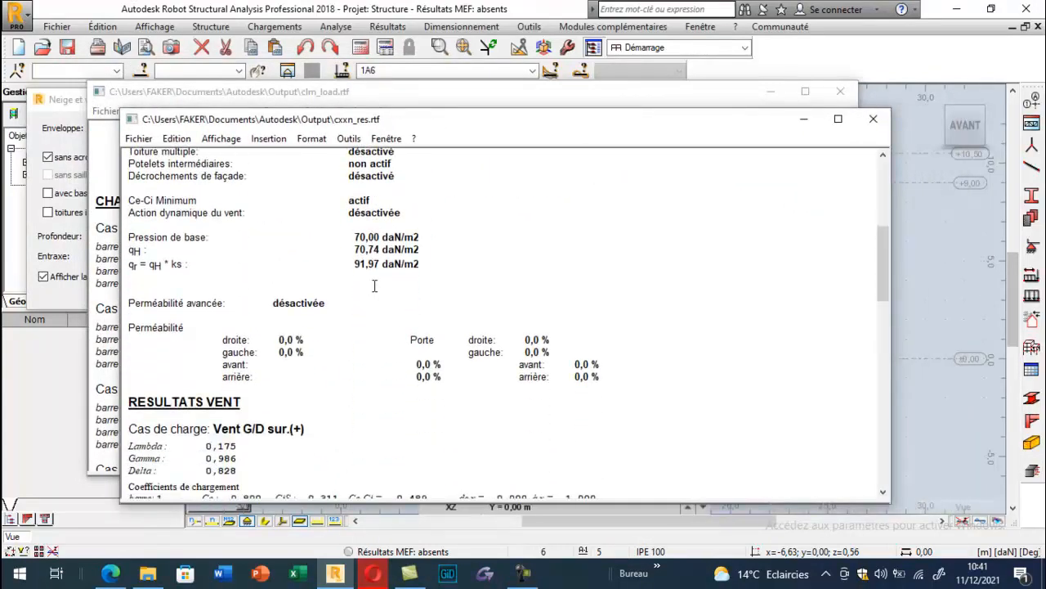
{"action": "scroll", "coordinate": [374, 286], "scroll_direction": "up", "scroll_amount": 12}
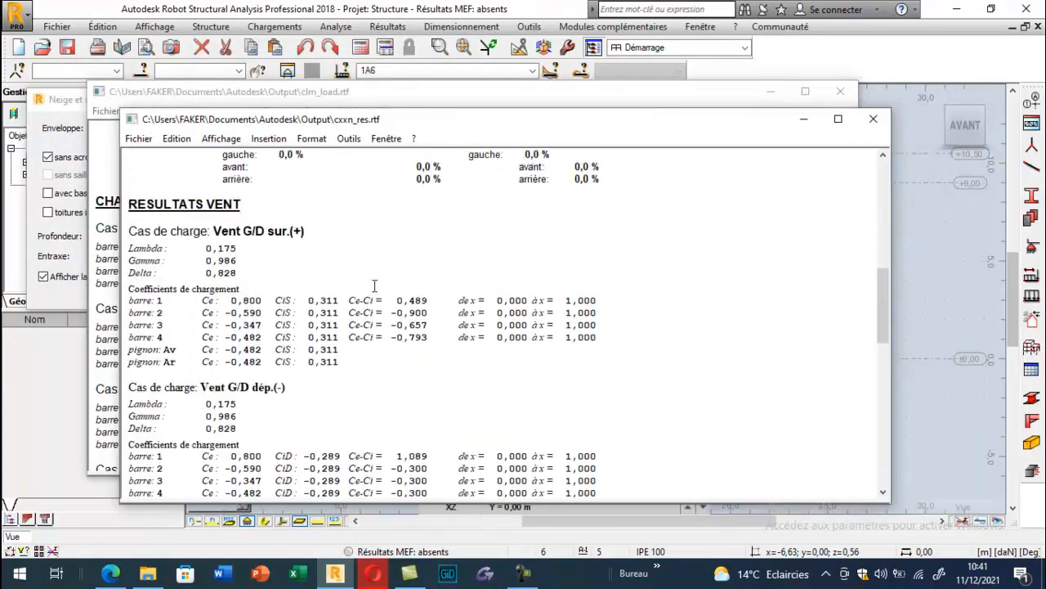
{"action": "scroll", "coordinate": [375, 286], "scroll_direction": "up", "scroll_amount": 4}
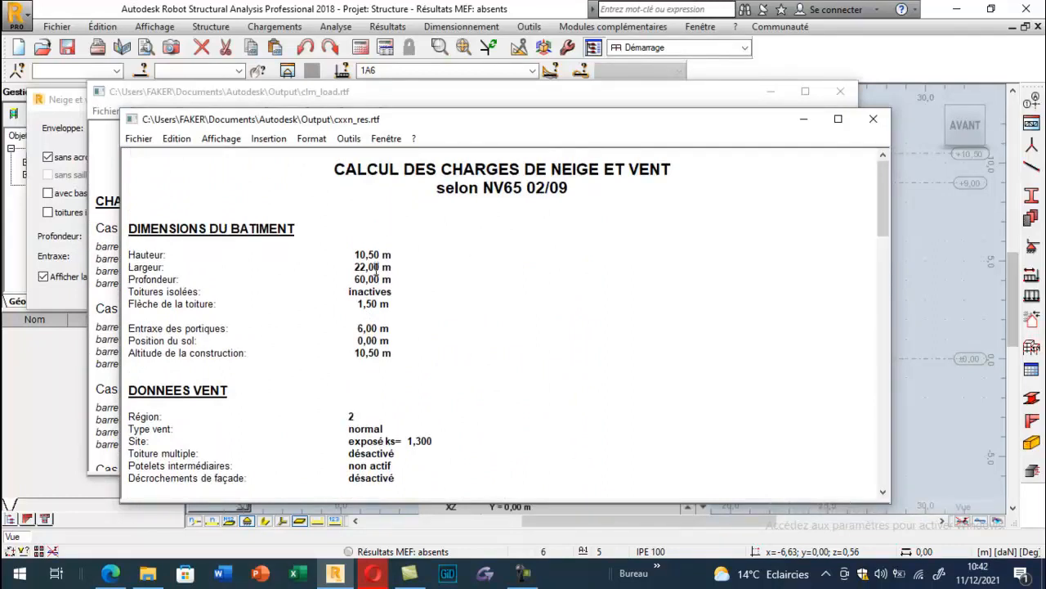
{"action": "scroll", "coordinate": [370, 263], "scroll_direction": "down", "scroll_amount": 1}
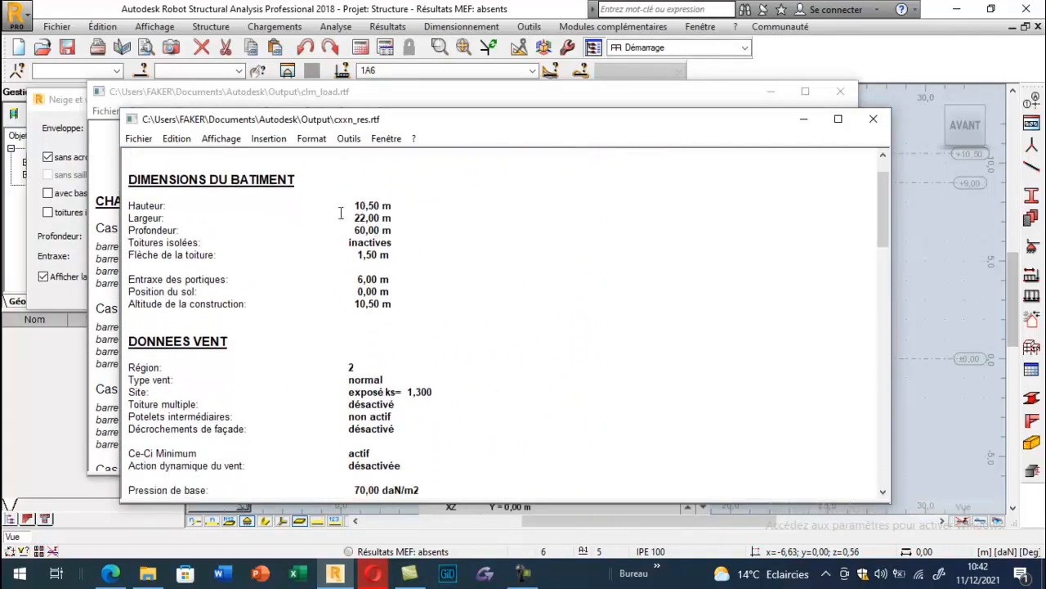
{"action": "scroll", "coordinate": [369, 264], "scroll_direction": "down", "scroll_amount": 2}
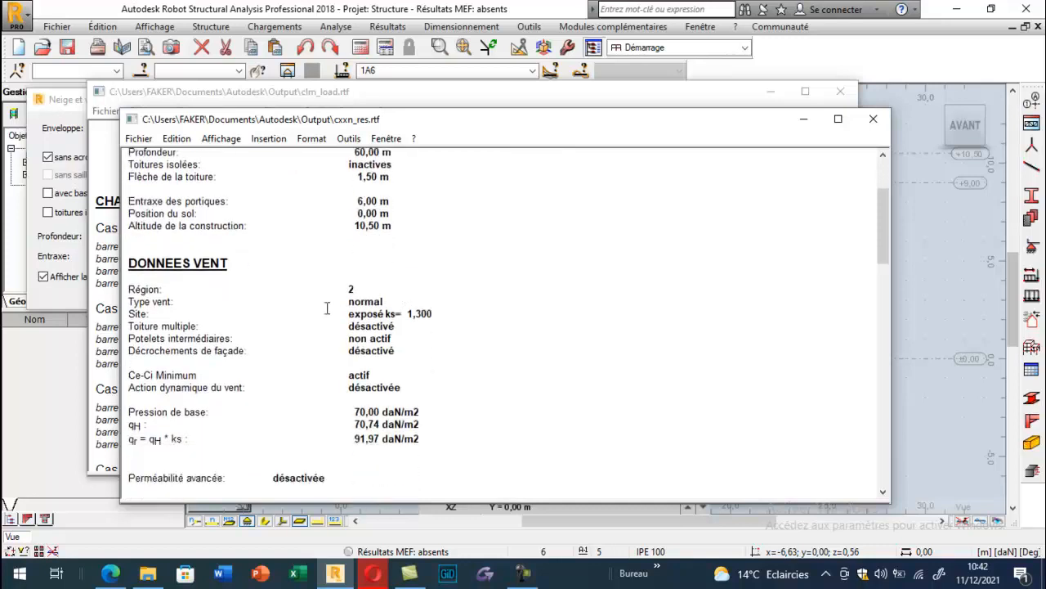
{"action": "scroll", "coordinate": [376, 369], "scroll_direction": "down", "scroll_amount": 1}
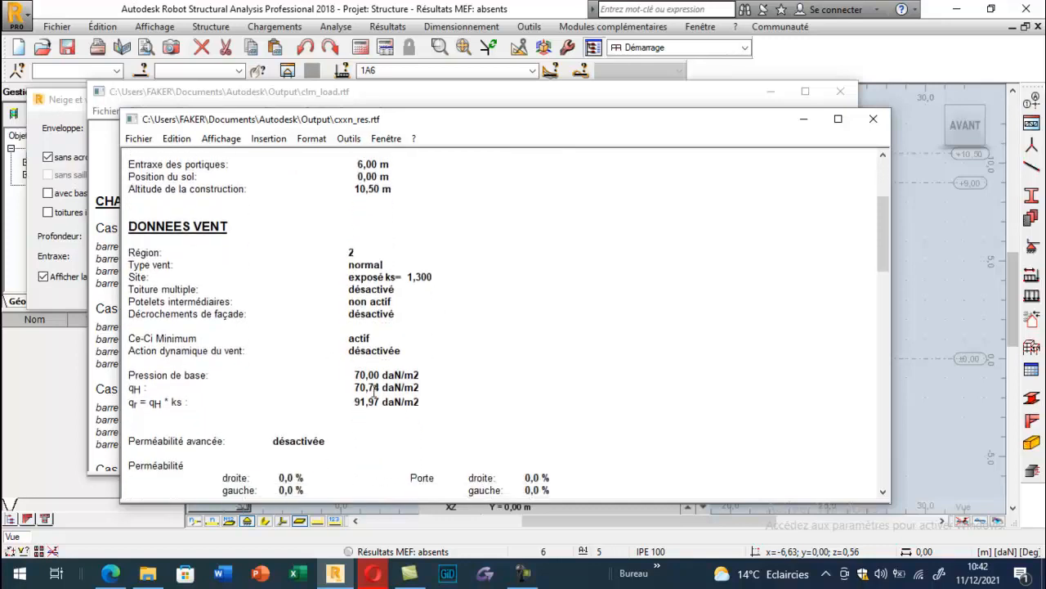
{"action": "scroll", "coordinate": [416, 376], "scroll_direction": "down", "scroll_amount": 1}
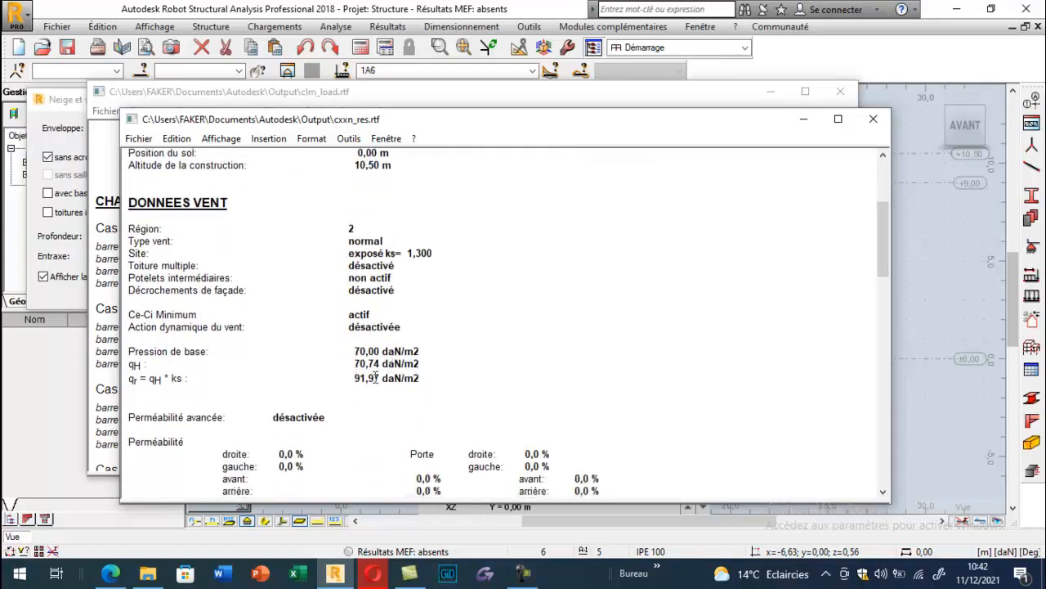
{"action": "left_click_drag", "start_coordinate": [355, 350], "coordinate": [421, 350]}
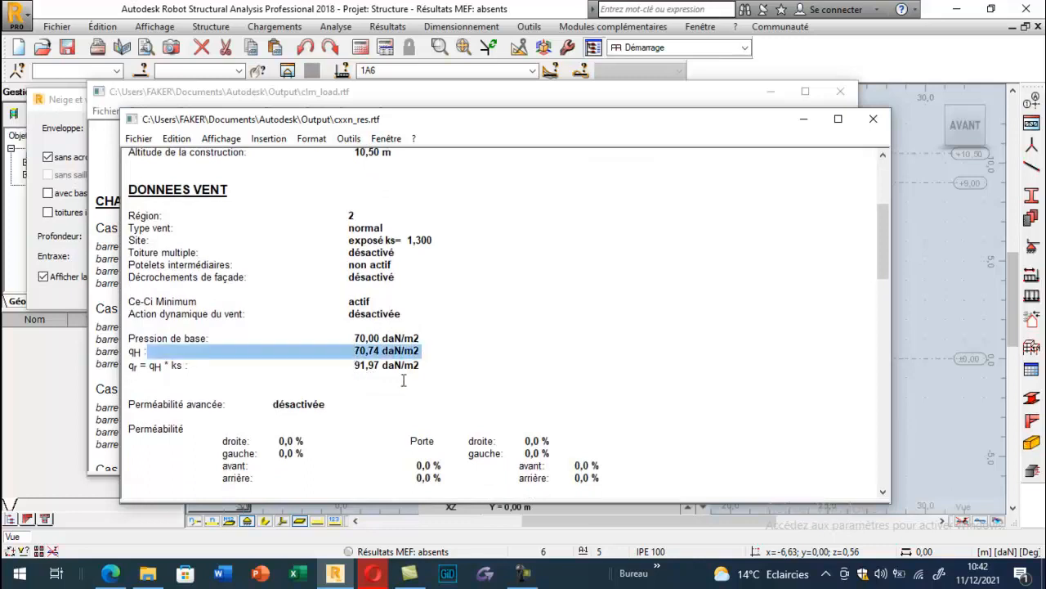
{"action": "scroll", "coordinate": [403, 380], "scroll_direction": "down", "scroll_amount": 3}
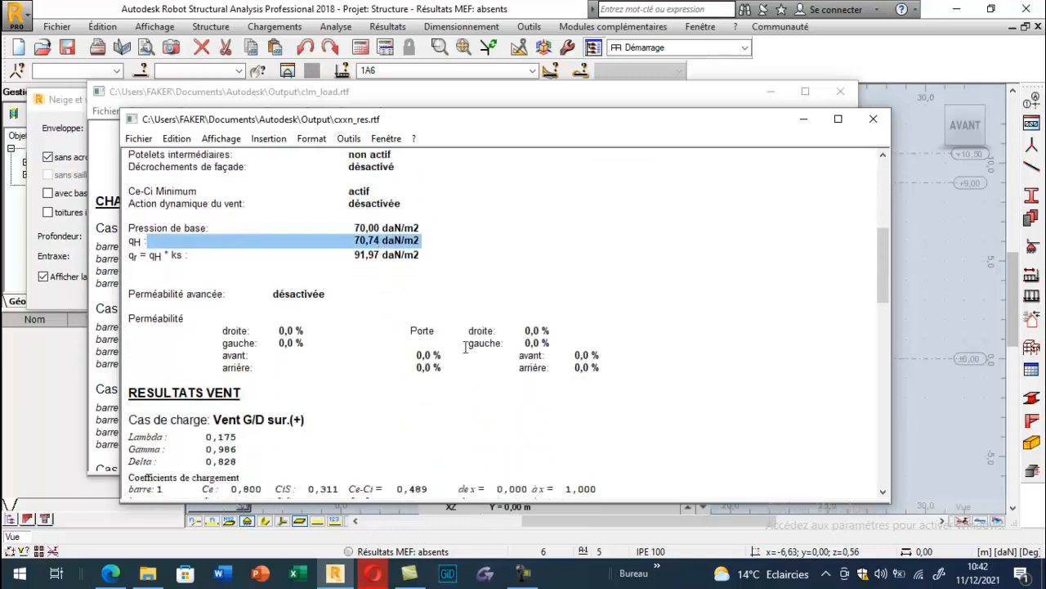
{"action": "scroll", "coordinate": [450, 318], "scroll_direction": "down", "scroll_amount": 3}
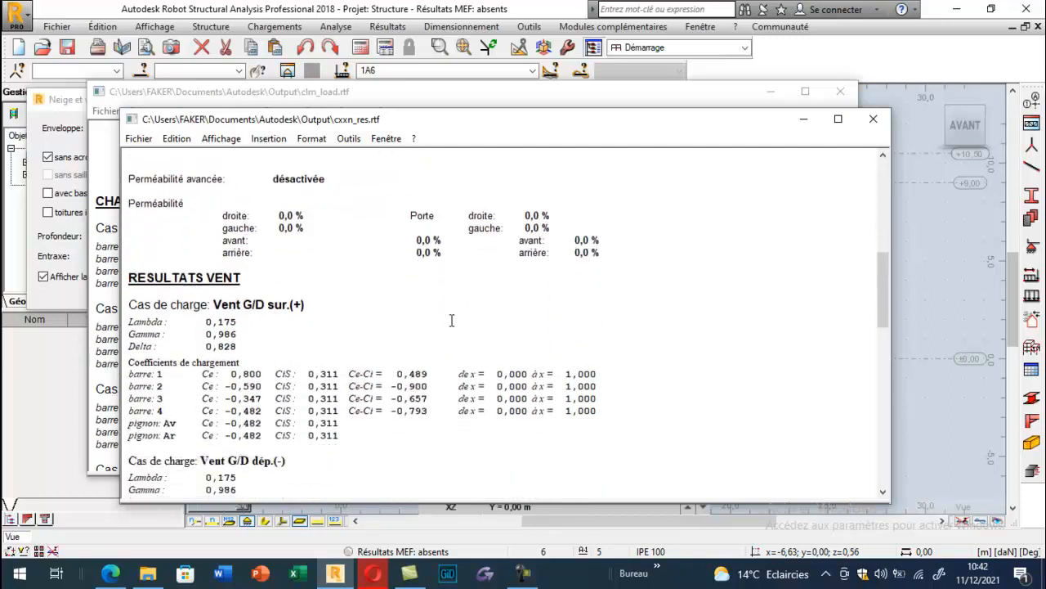
Examine the report's wind results for the G/D, D/G and Av./Arr. cases, in overpressure and depression.
{"action": "left_click_drag", "start_coordinate": [209, 304], "coordinate": [287, 304]}
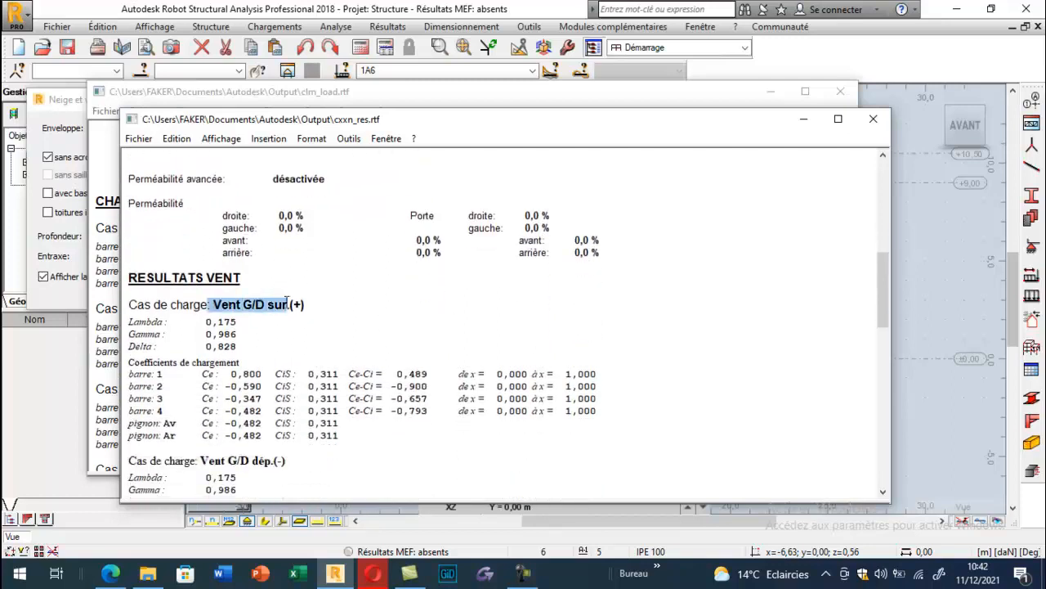
{"action": "scroll", "coordinate": [273, 335], "scroll_direction": "down", "scroll_amount": 4}
{"action": "scroll", "coordinate": [230, 381], "scroll_direction": "down", "scroll_amount": 3}
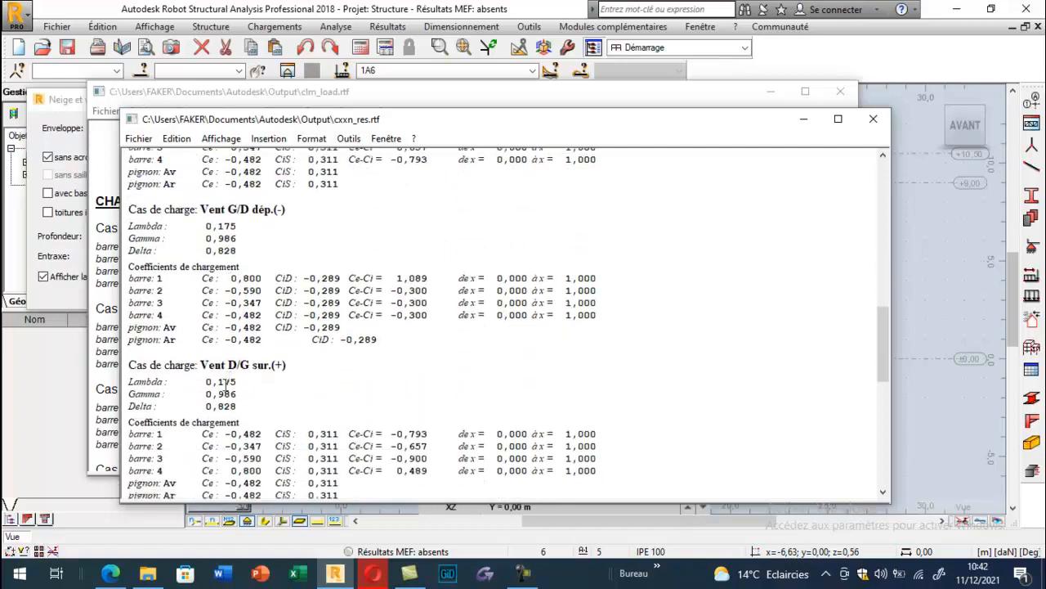
{"action": "scroll", "coordinate": [252, 363], "scroll_direction": "up", "scroll_amount": 3}
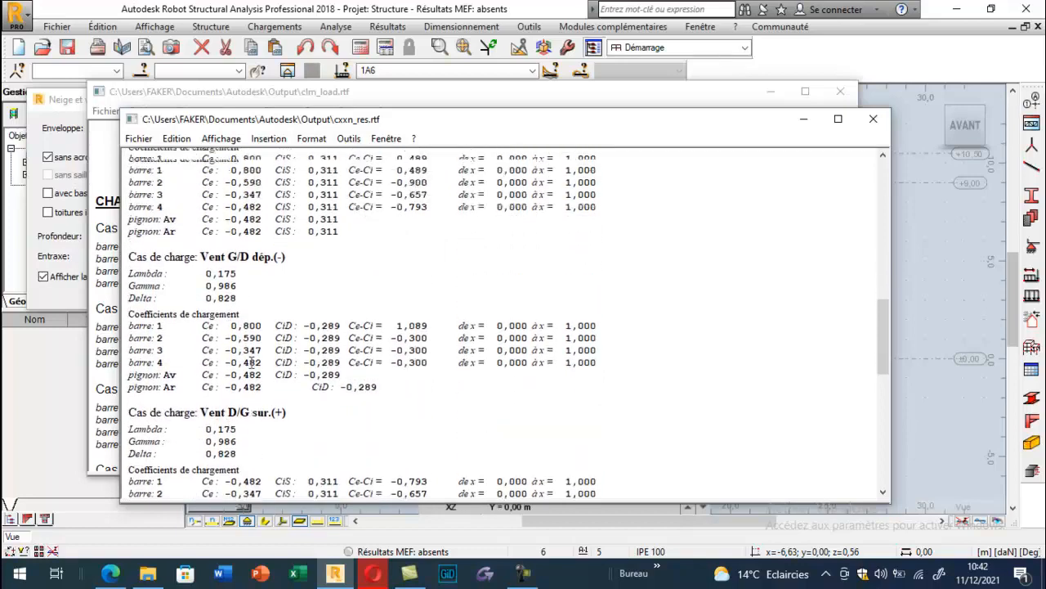
{"action": "left_click", "coordinate": [380, 436]}
{"action": "left_click_drag", "start_coordinate": [380, 436], "coordinate": [131, 155]}
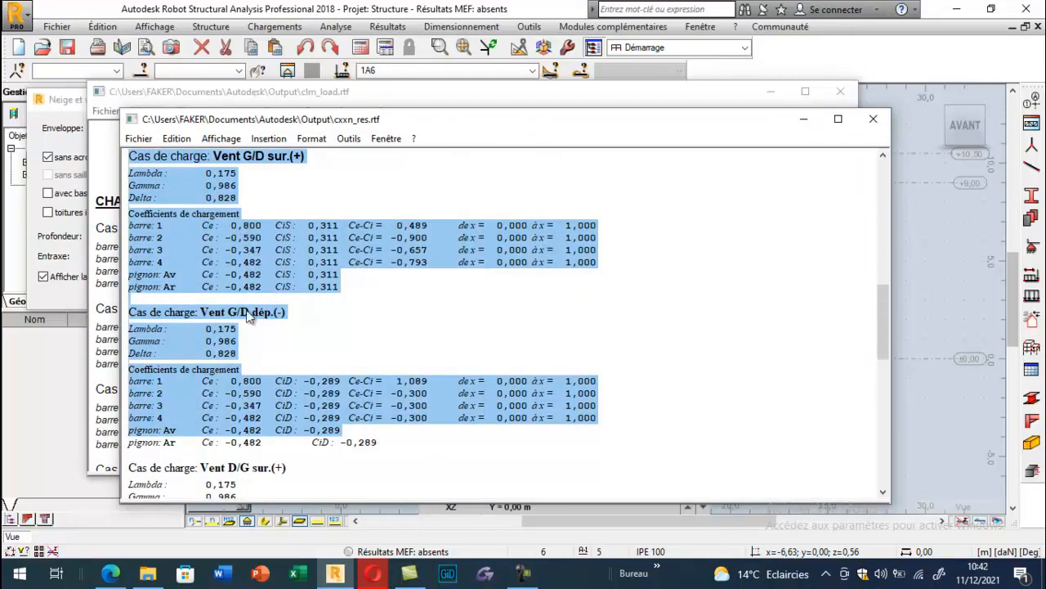
{"action": "scroll", "coordinate": [277, 318], "scroll_direction": "down", "scroll_amount": 13}
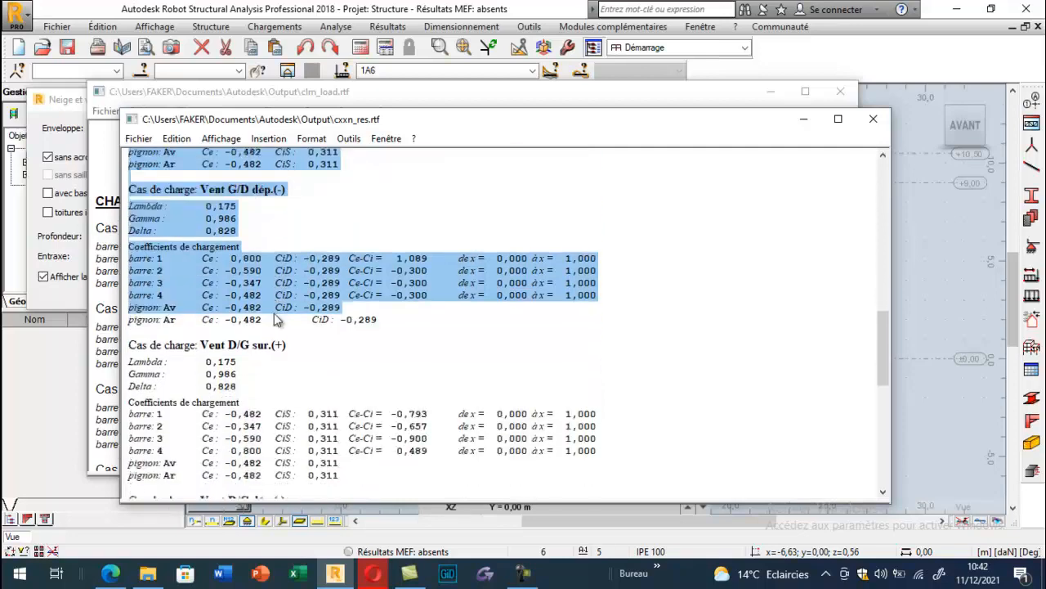
{"action": "left_click_drag", "start_coordinate": [197, 267], "coordinate": [306, 267]}
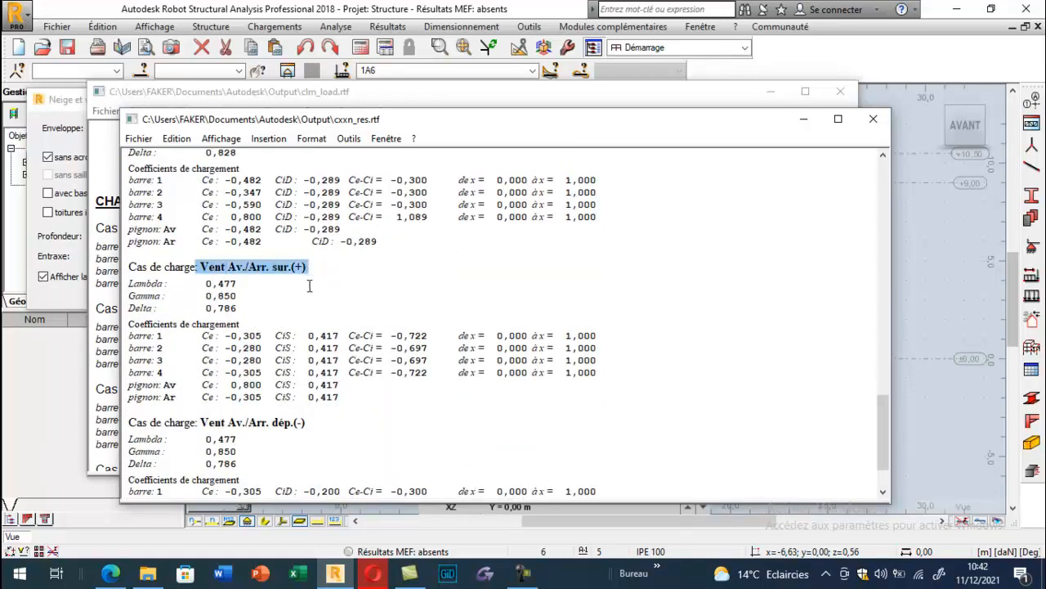
{"action": "left_click_drag", "start_coordinate": [197, 422], "coordinate": [306, 423]}
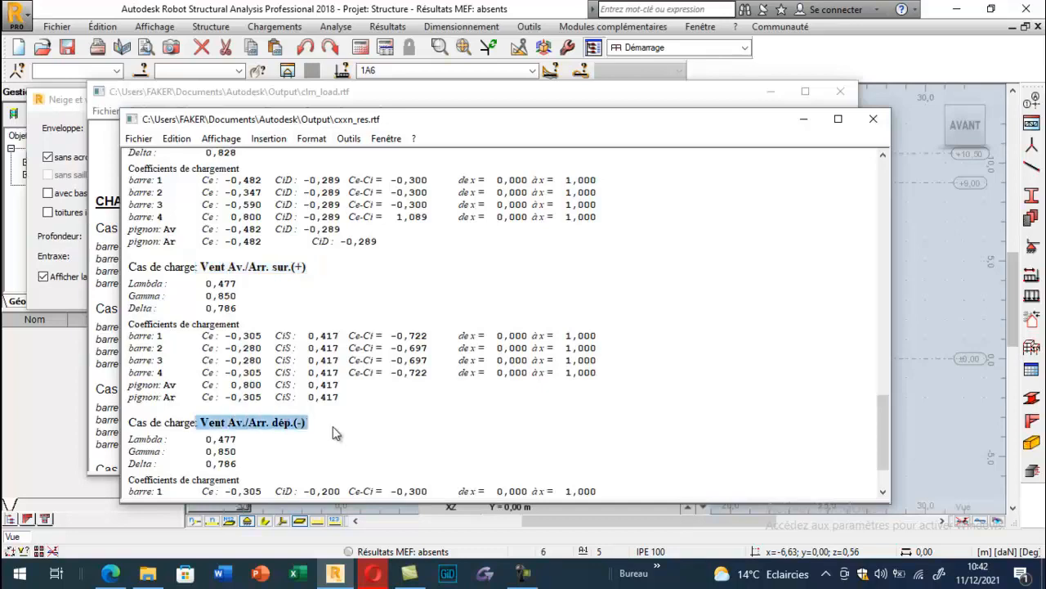
{"action": "scroll", "coordinate": [331, 434], "scroll_direction": "up", "scroll_amount": 15}
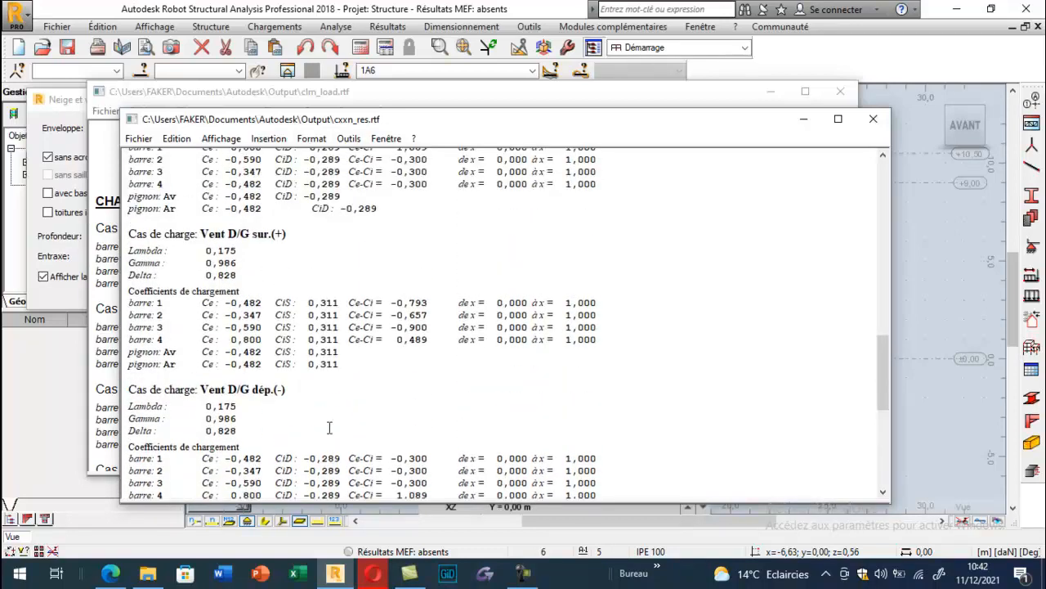
{"action": "scroll", "coordinate": [329, 427], "scroll_direction": "up", "scroll_amount": 4}
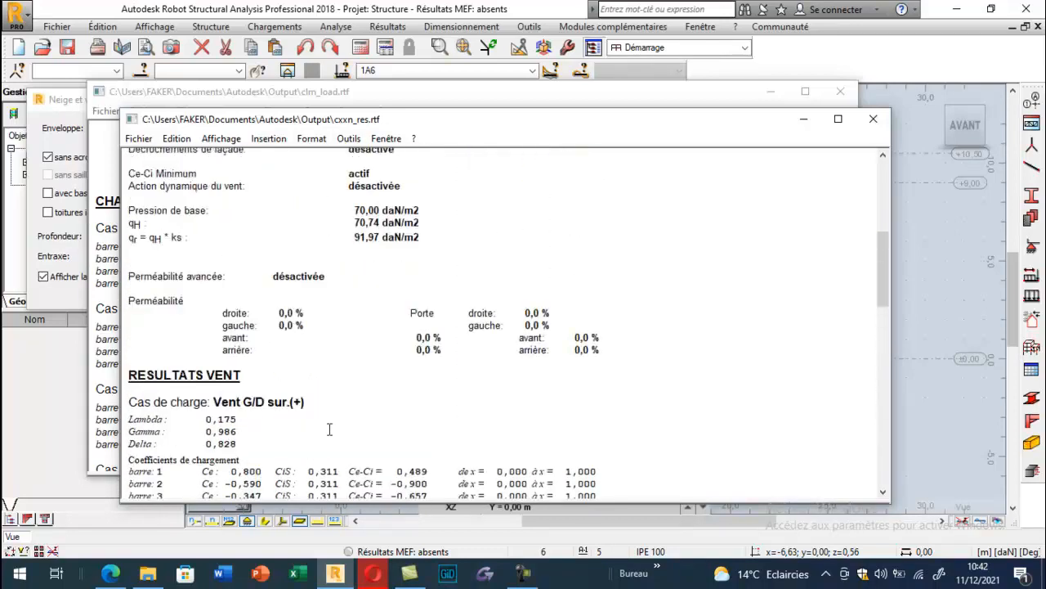
{"action": "scroll", "coordinate": [329, 429], "scroll_direction": "down", "scroll_amount": 3}
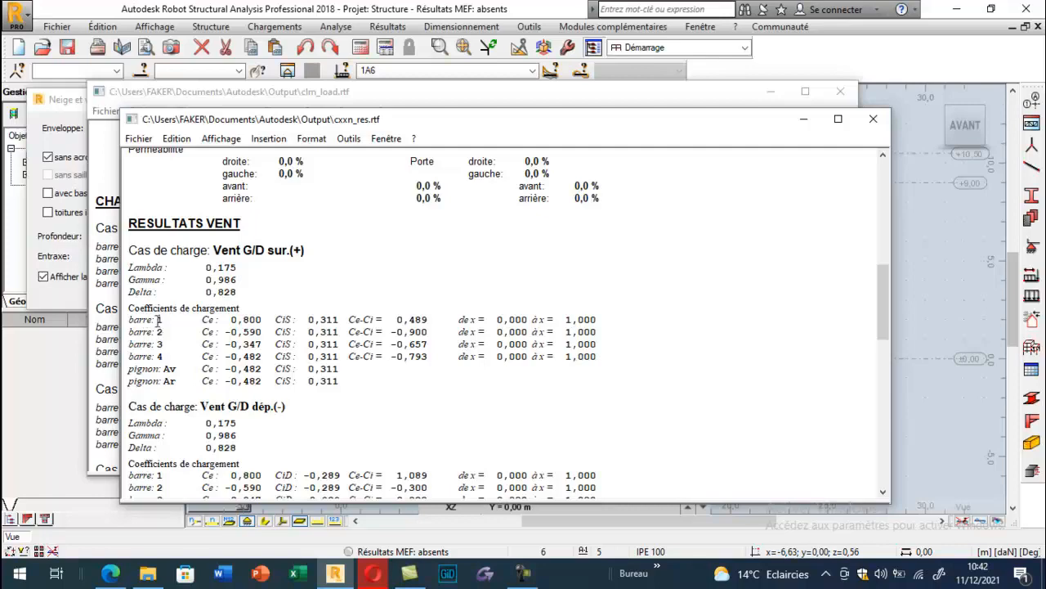
Move the calculation report clear of the frame and close the load values report and the snow and wind dialog.
{"action": "left_click_drag", "start_coordinate": [468, 120], "coordinate": [458, 417]}
{"action": "left_click", "coordinate": [469, 114]}
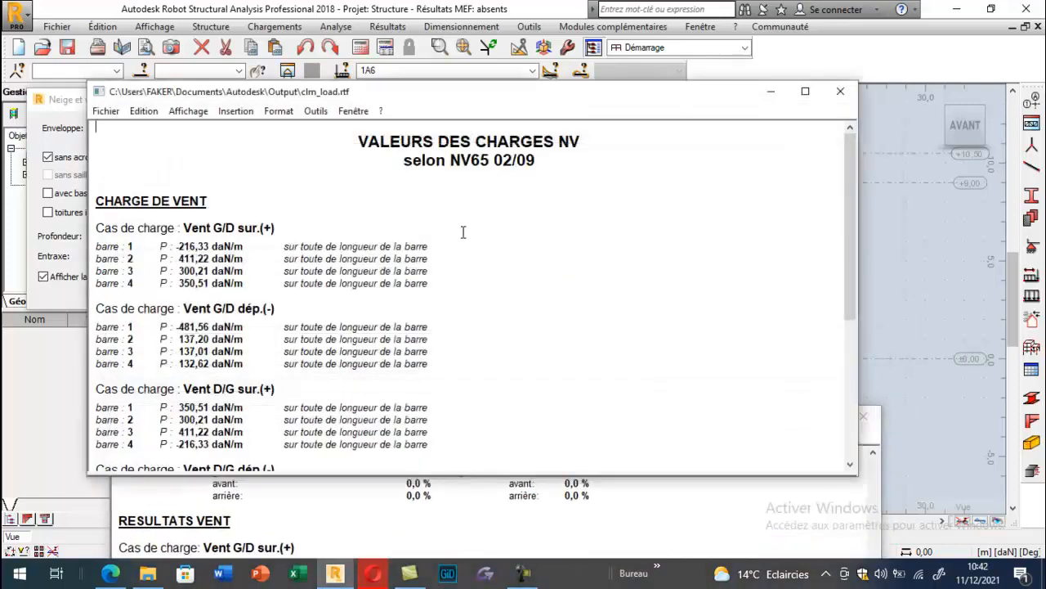
{"action": "left_click", "coordinate": [842, 91]}
{"action": "left_click", "coordinate": [270, 99]}
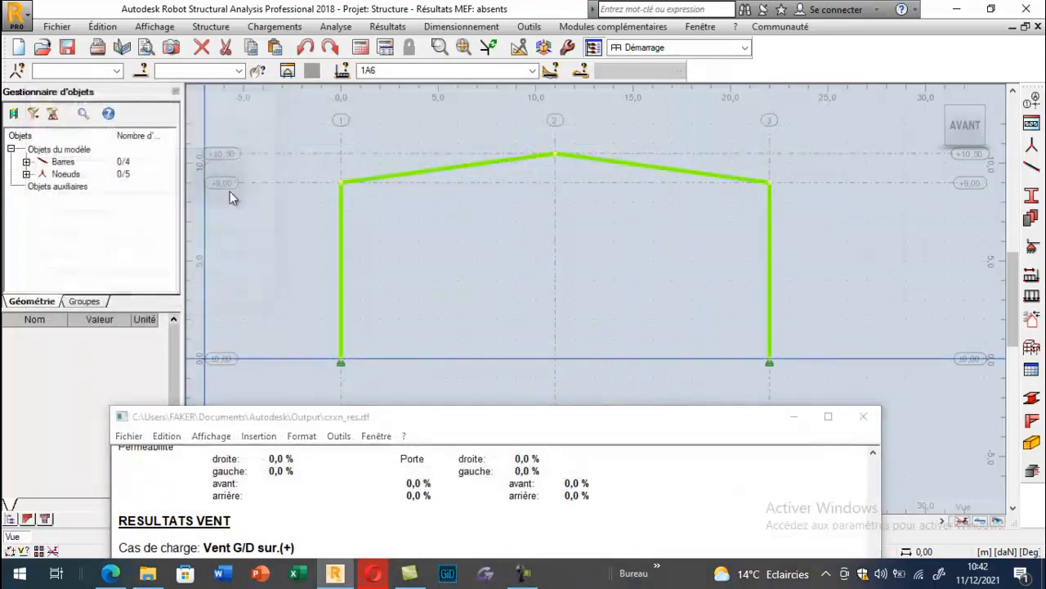
Display the bar numbers on the portal frame and bring the calculation report back over the view.
{"action": "left_click_drag", "start_coordinate": [159, 420], "coordinate": [301, 425]}
{"action": "left_click", "coordinate": [213, 523]}
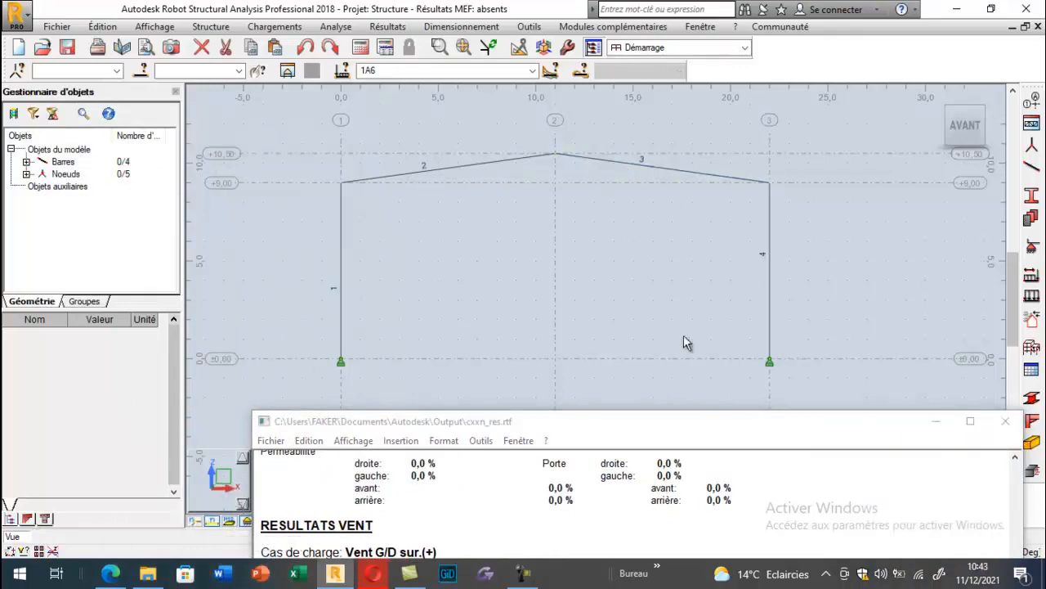
{"action": "left_click_drag", "start_coordinate": [620, 425], "coordinate": [440, 166]}
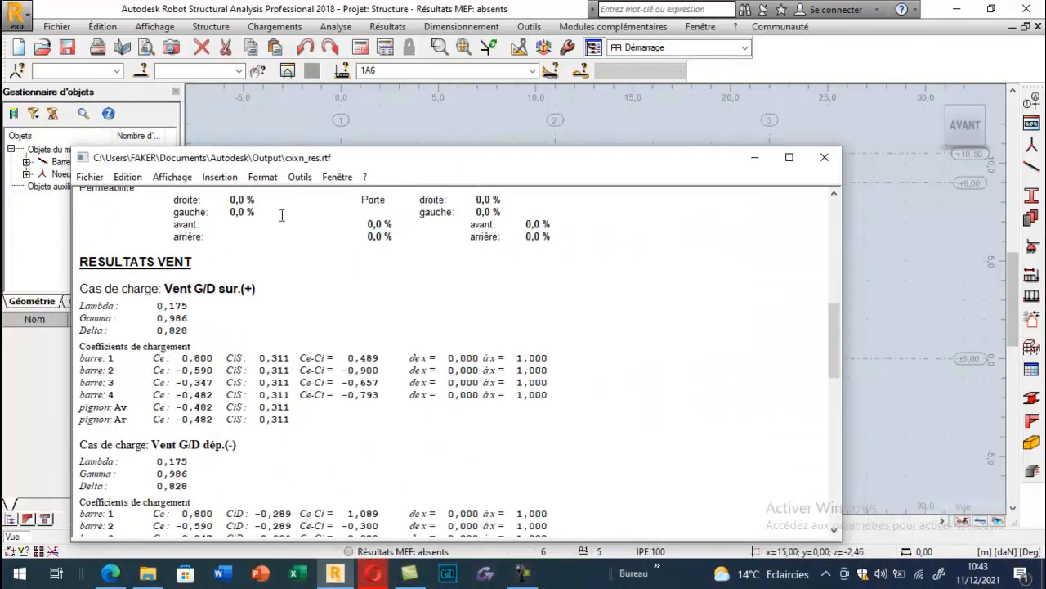
{"action": "left_click_drag", "start_coordinate": [398, 165], "coordinate": [332, 115]}
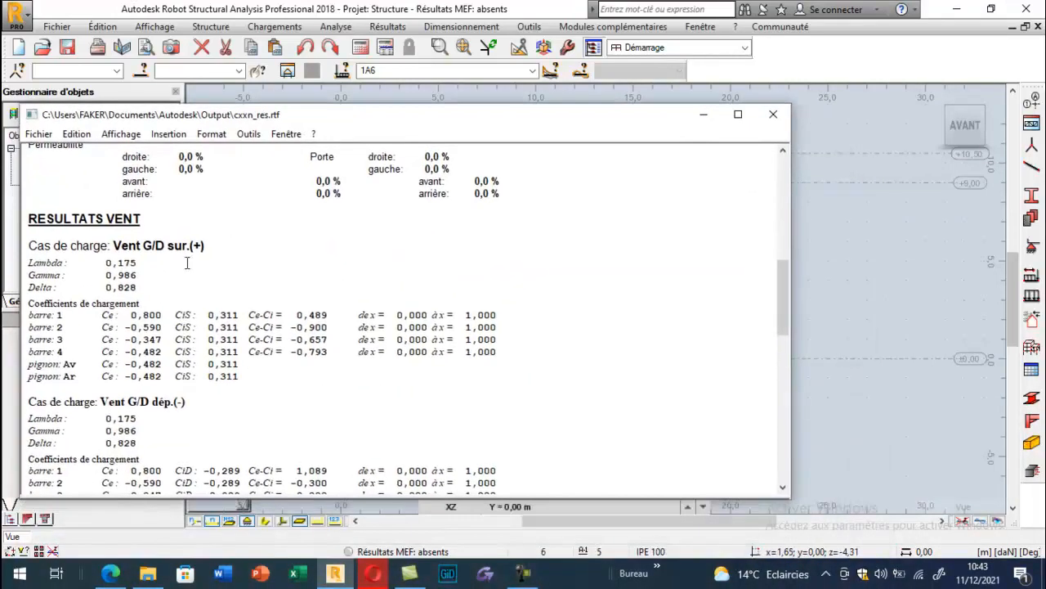
Compare the Ce coefficients and the Lambda and Gamma values of the Vent G/D sur.(+) and Vent Av./Arr. sur.(+) cases.
{"action": "left_click_drag", "start_coordinate": [109, 316], "coordinate": [168, 376]}
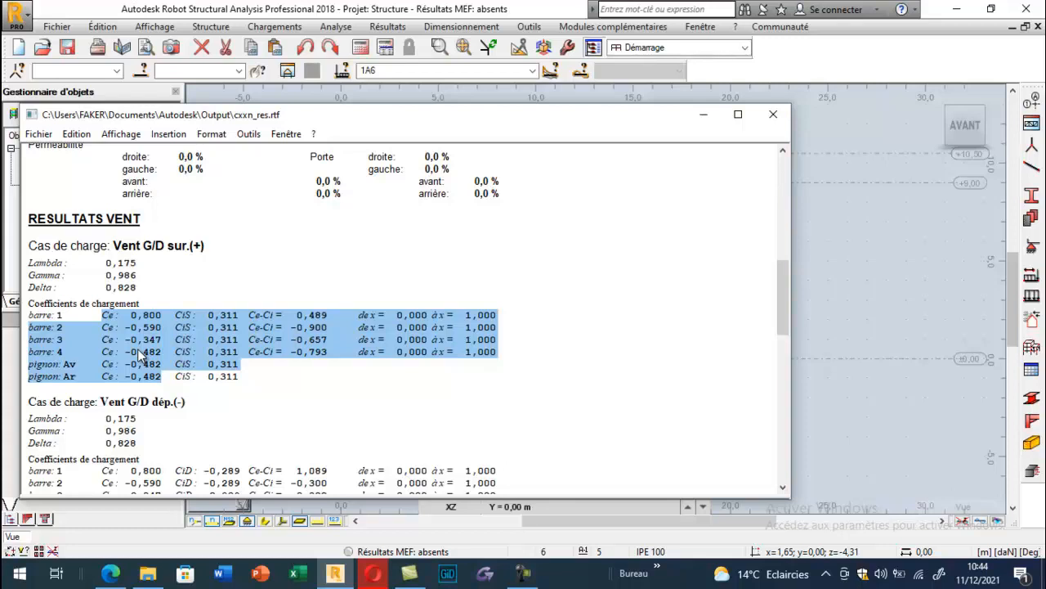
{"action": "left_click_drag", "start_coordinate": [105, 263], "coordinate": [141, 262]}
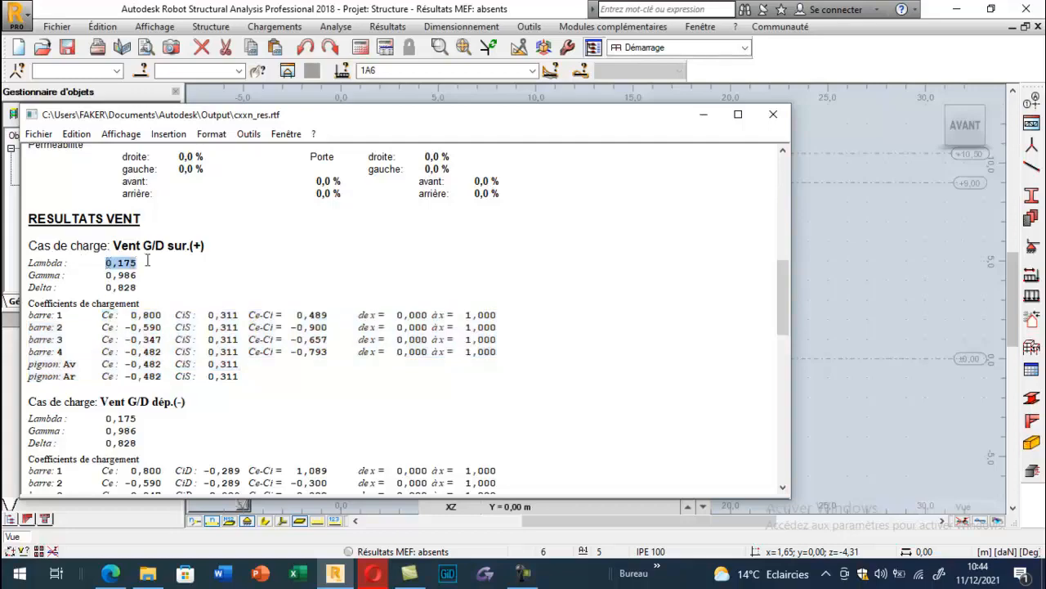
{"action": "scroll", "coordinate": [157, 247], "scroll_direction": "down", "scroll_amount": 10}
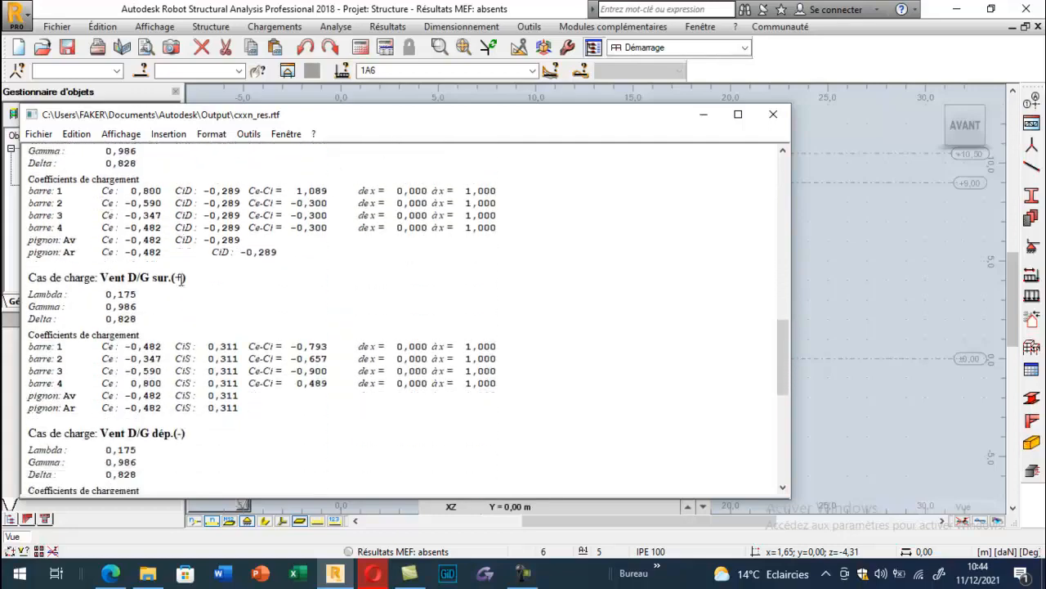
{"action": "scroll", "coordinate": [137, 381], "scroll_direction": "down", "scroll_amount": 2}
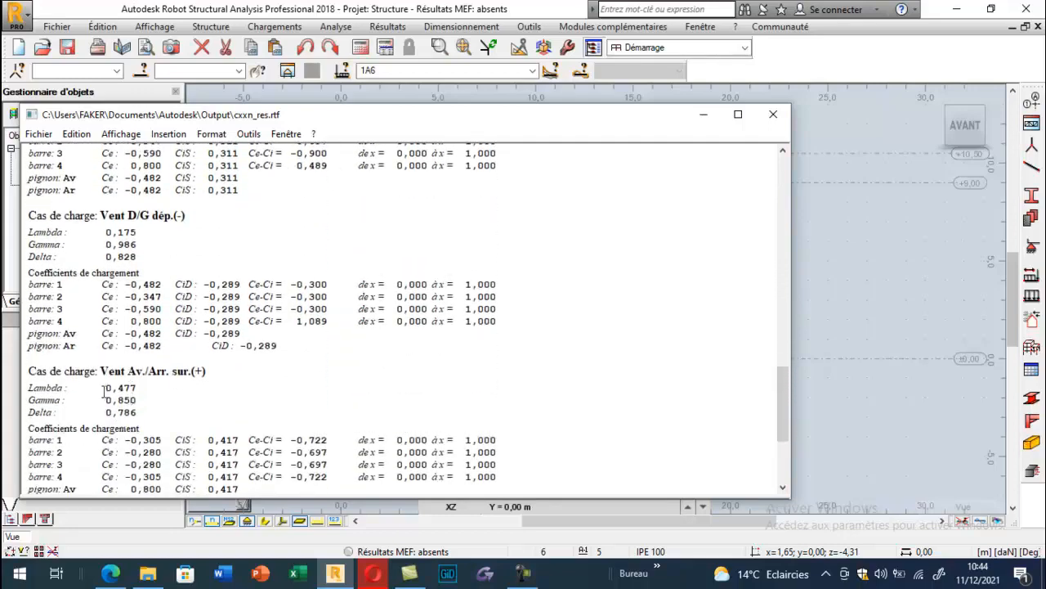
{"action": "left_click_drag", "start_coordinate": [104, 387], "coordinate": [149, 389]}
{"action": "mouse_move", "coordinate": [113, 400]}
{"action": "left_mouse_down"}
{"action": "mouse_move", "coordinate": [98, 400]}
{"action": "mouse_move", "coordinate": [132, 395]}
{"action": "left_mouse_up"}
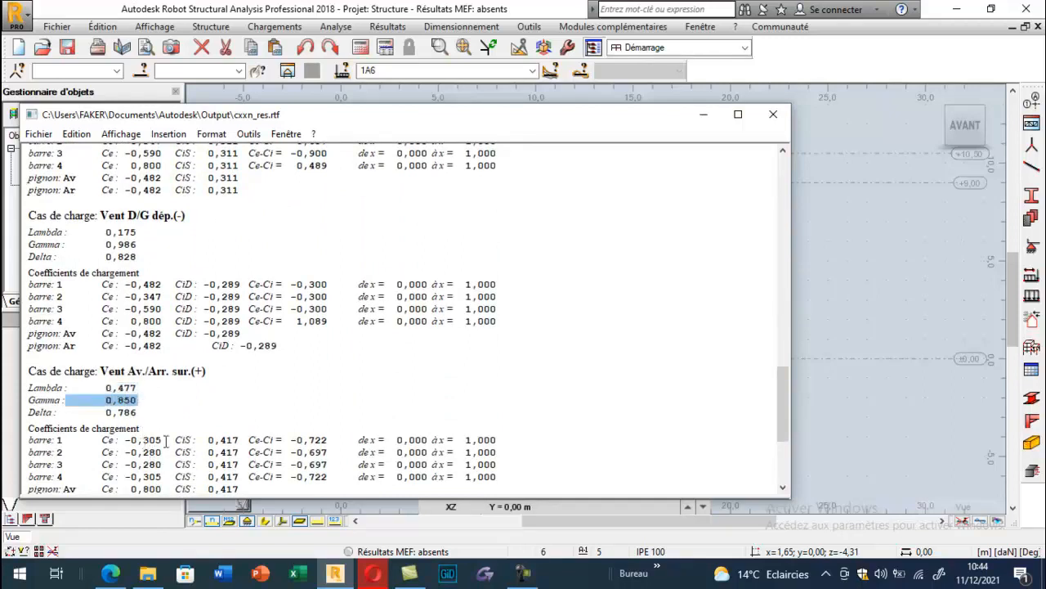
{"action": "scroll", "coordinate": [164, 435], "scroll_direction": "up", "scroll_amount": 10}
{"action": "scroll", "coordinate": [161, 434], "scroll_direction": "up", "scroll_amount": 5}
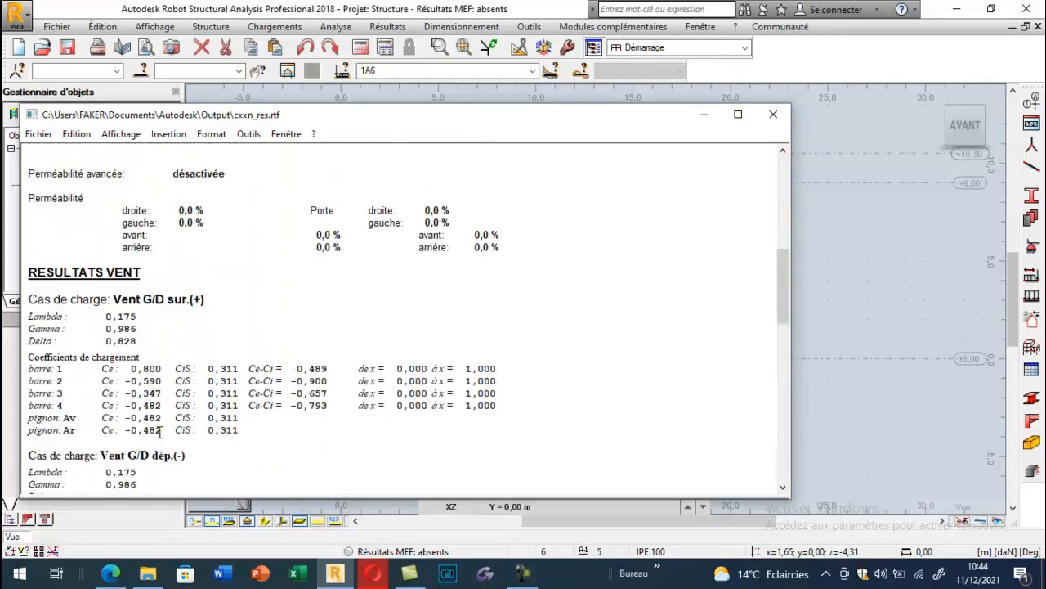
{"action": "left_click_drag", "start_coordinate": [105, 328], "coordinate": [138, 329]}
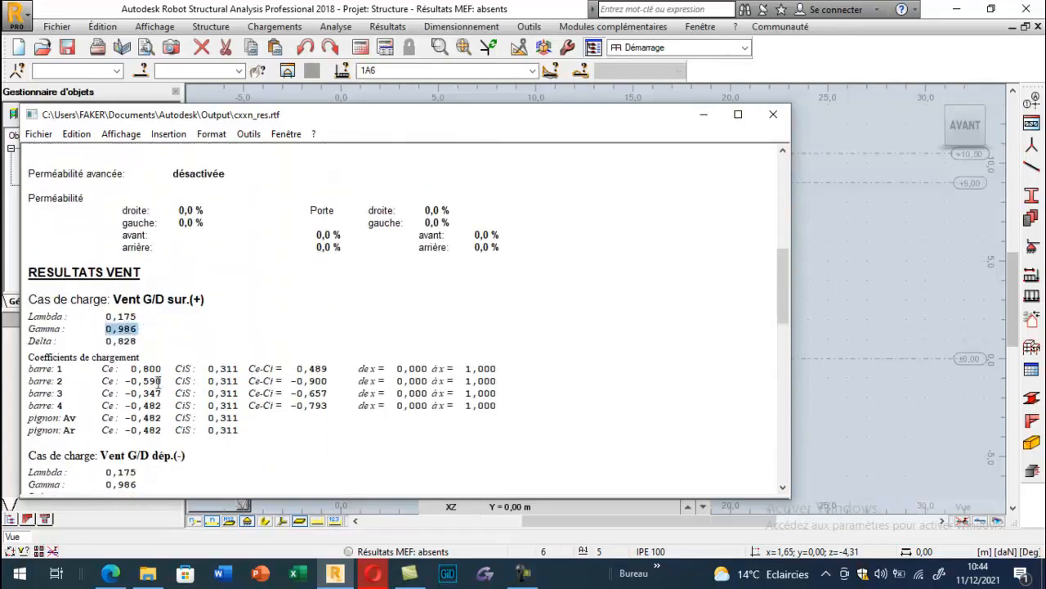